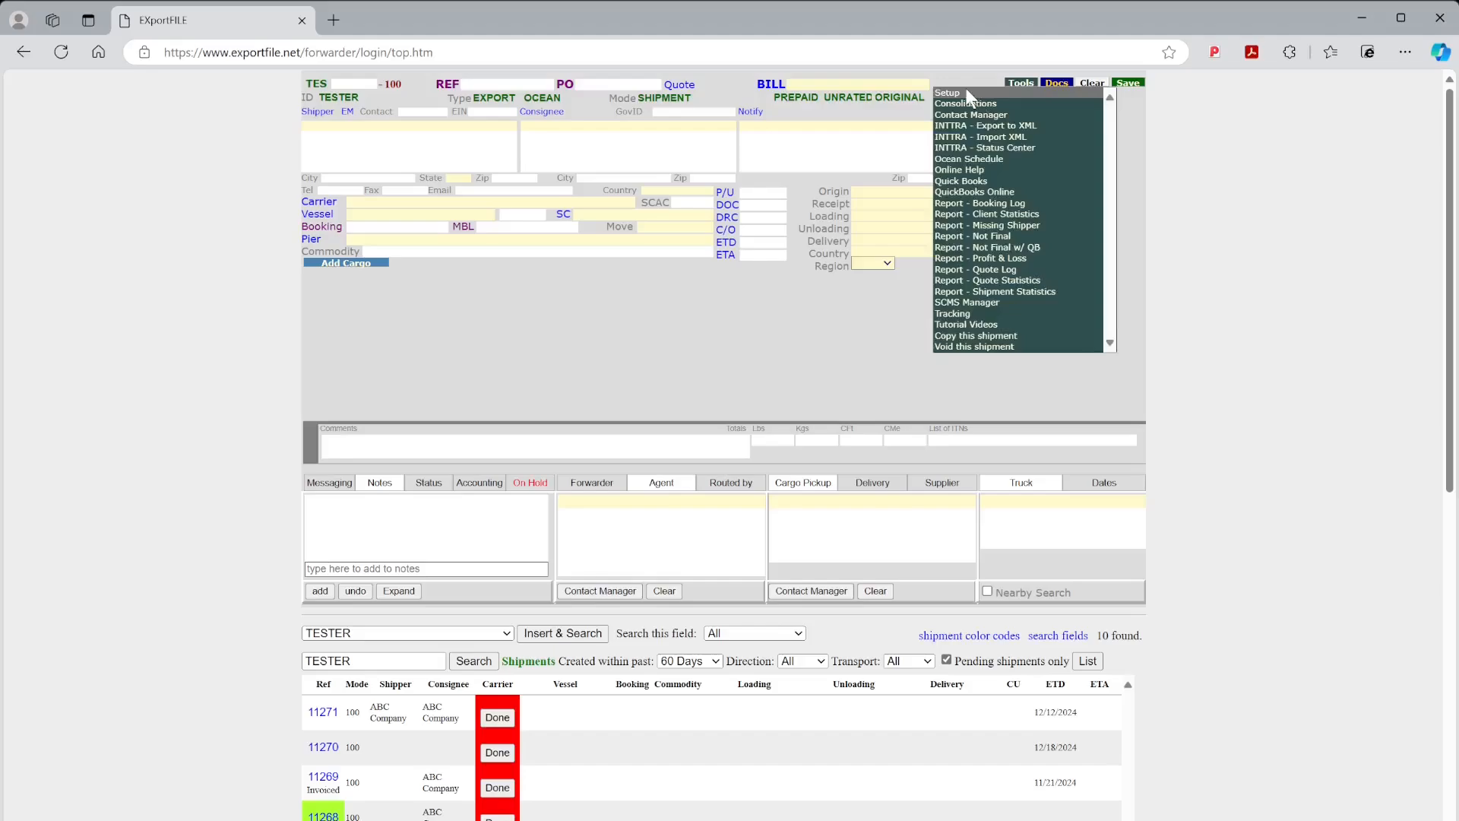
- Open the setup area and review your own login information and the permissions of the Default role
click(966, 92)
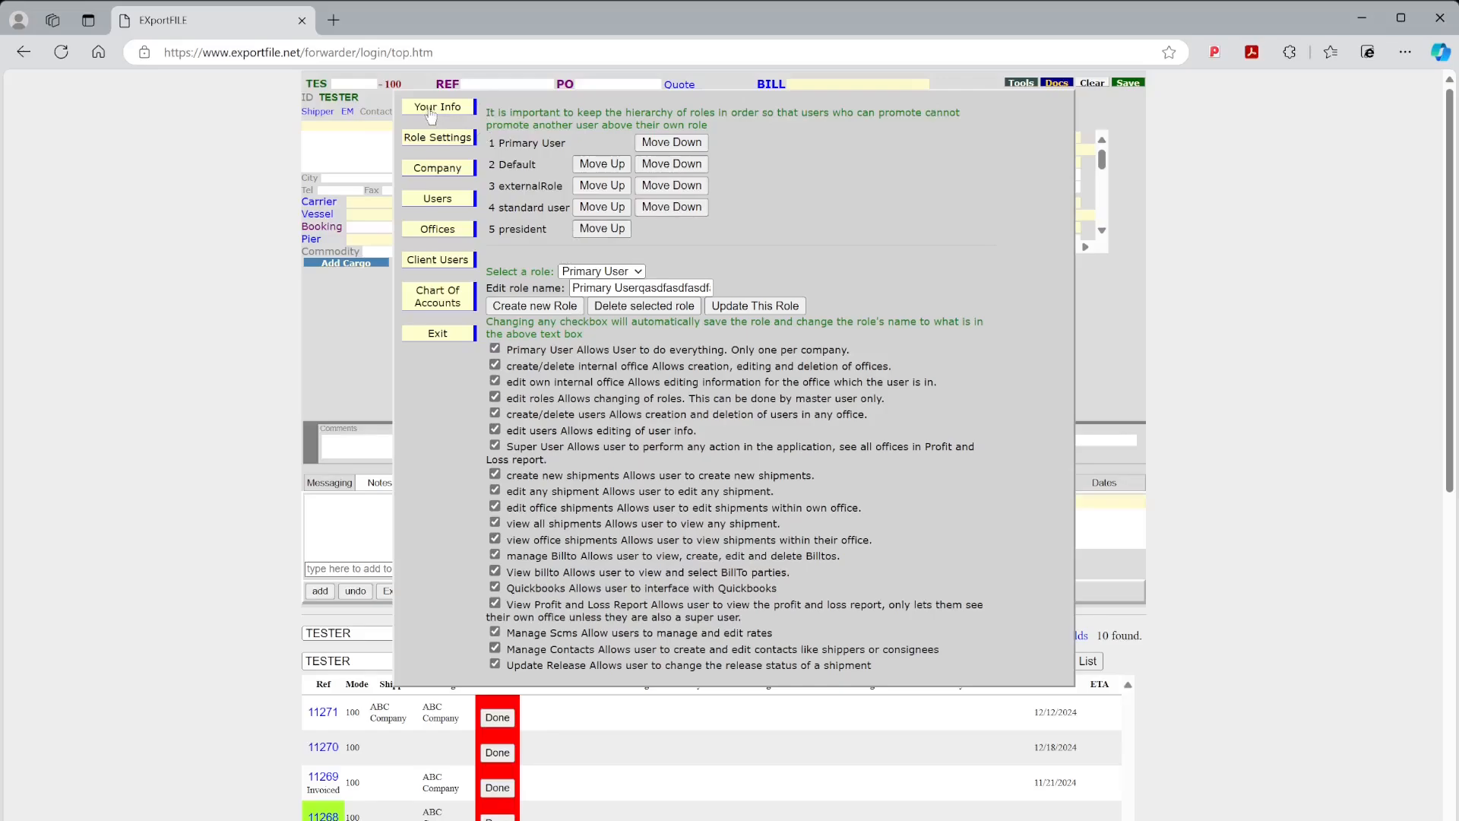
click(454, 111)
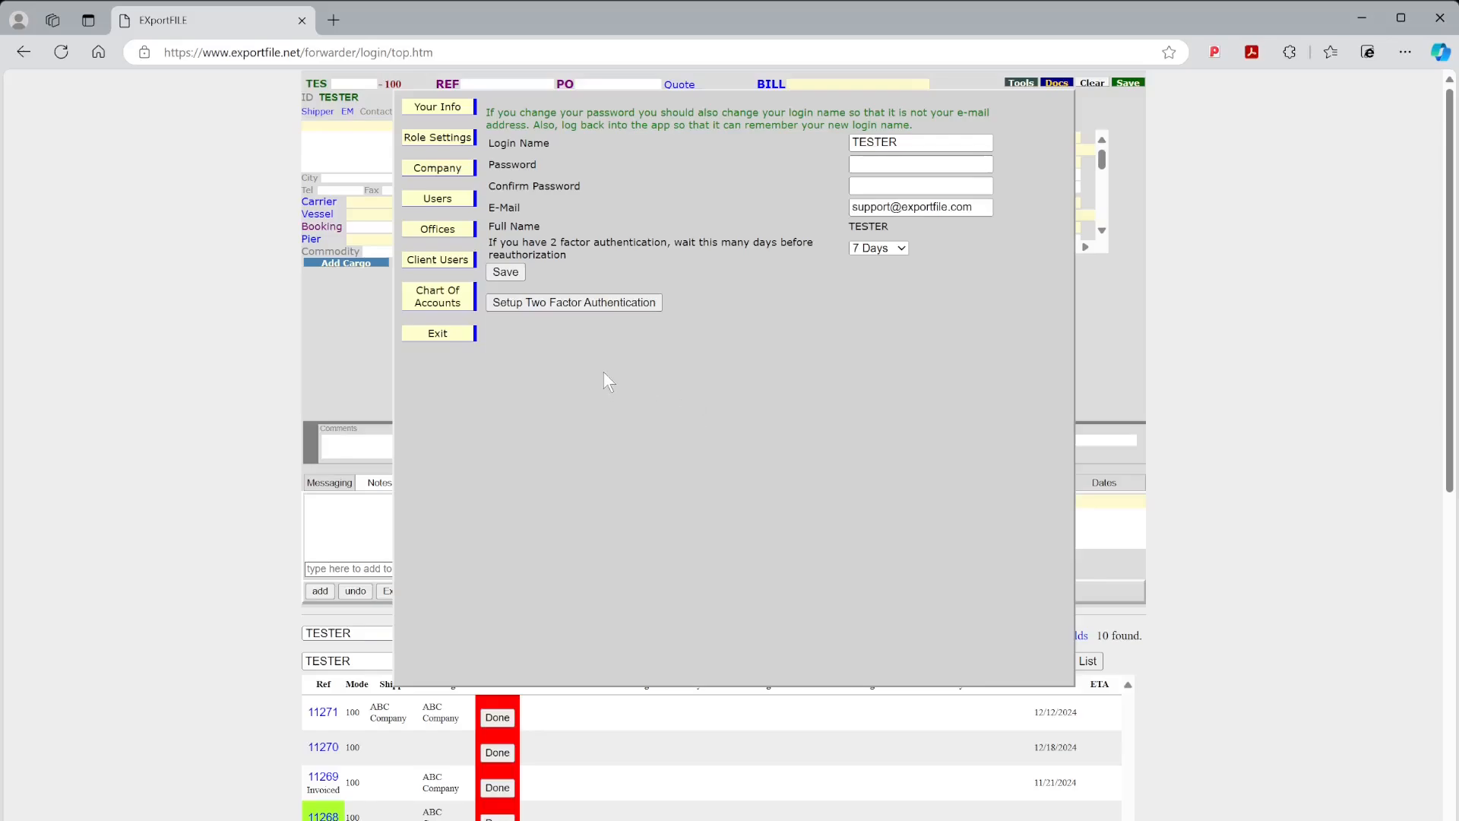
click(430, 141)
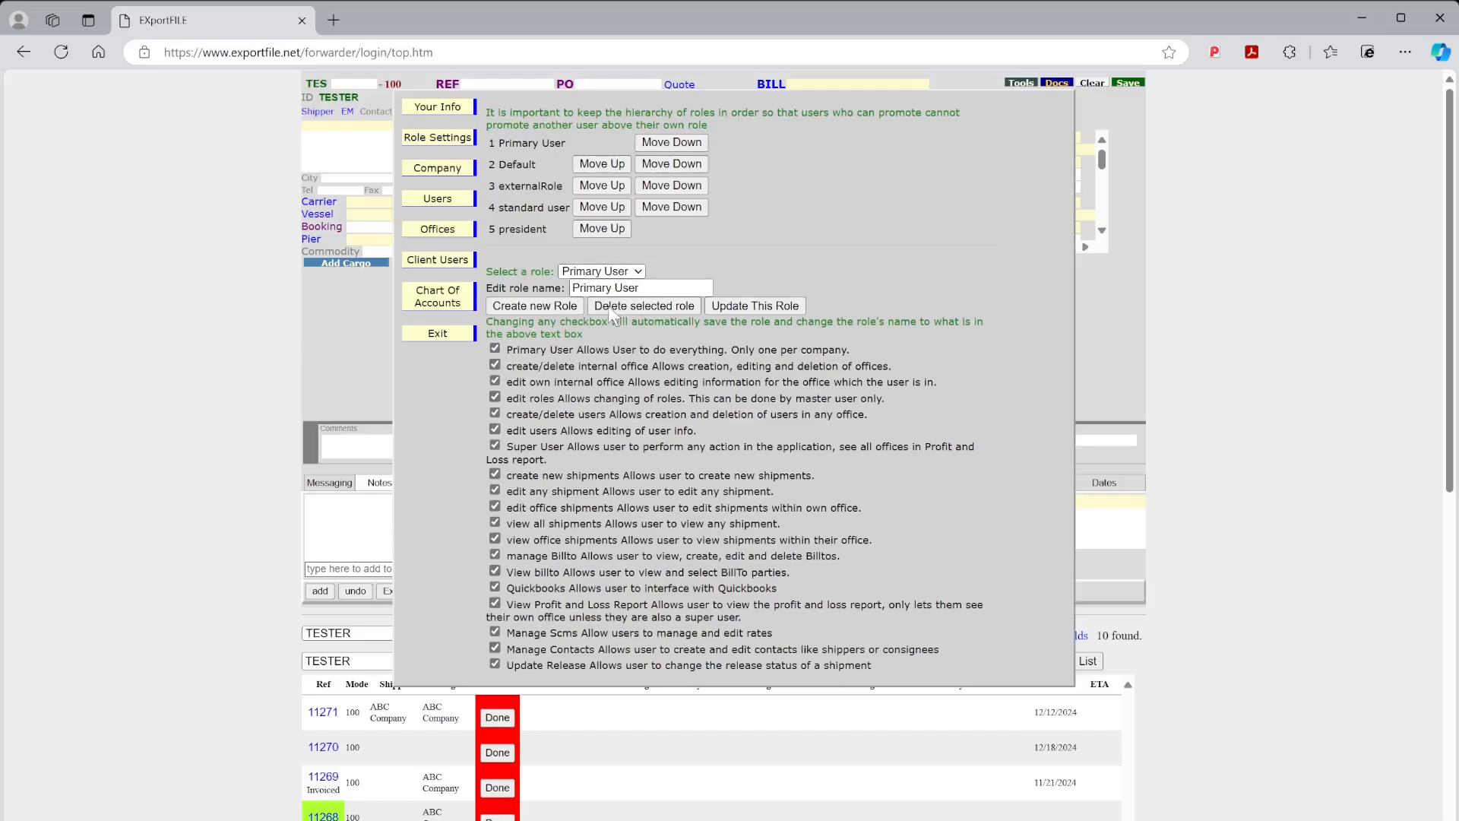
key(Down)
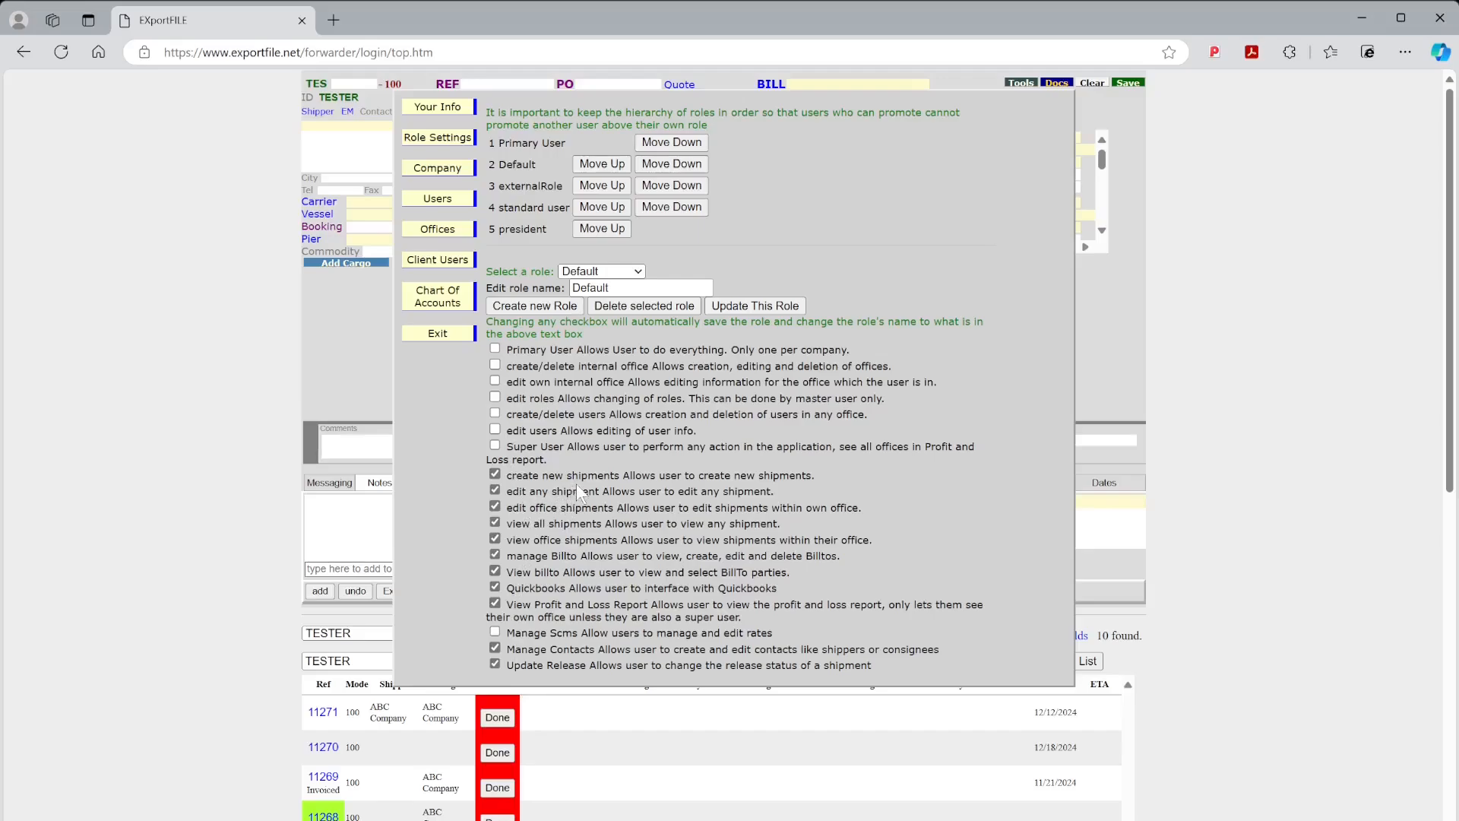
- Look up the user "TES -- new user" and review its login, password, e-mail, office and role fields
click(448, 201)
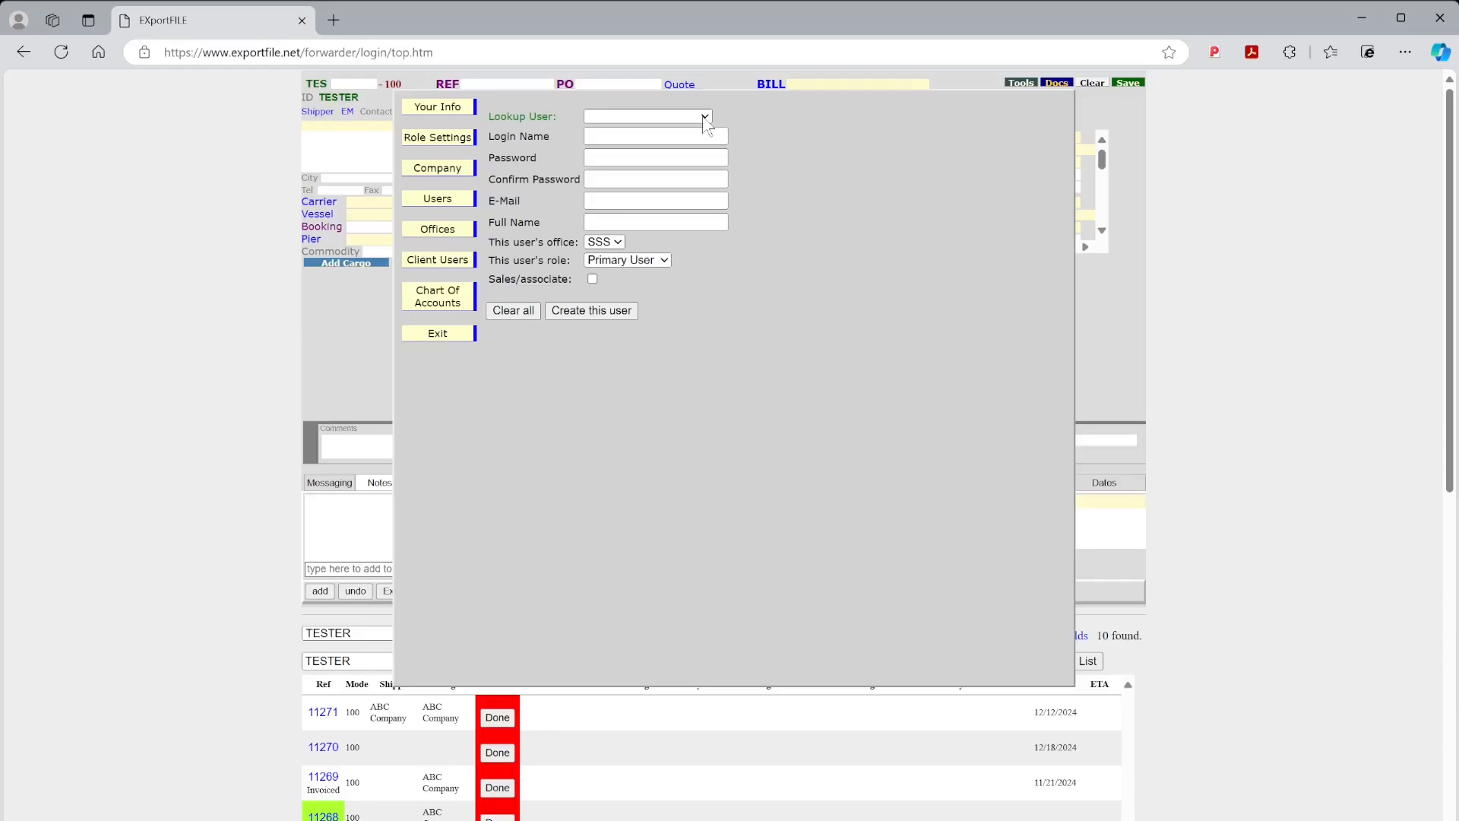
click(673, 158)
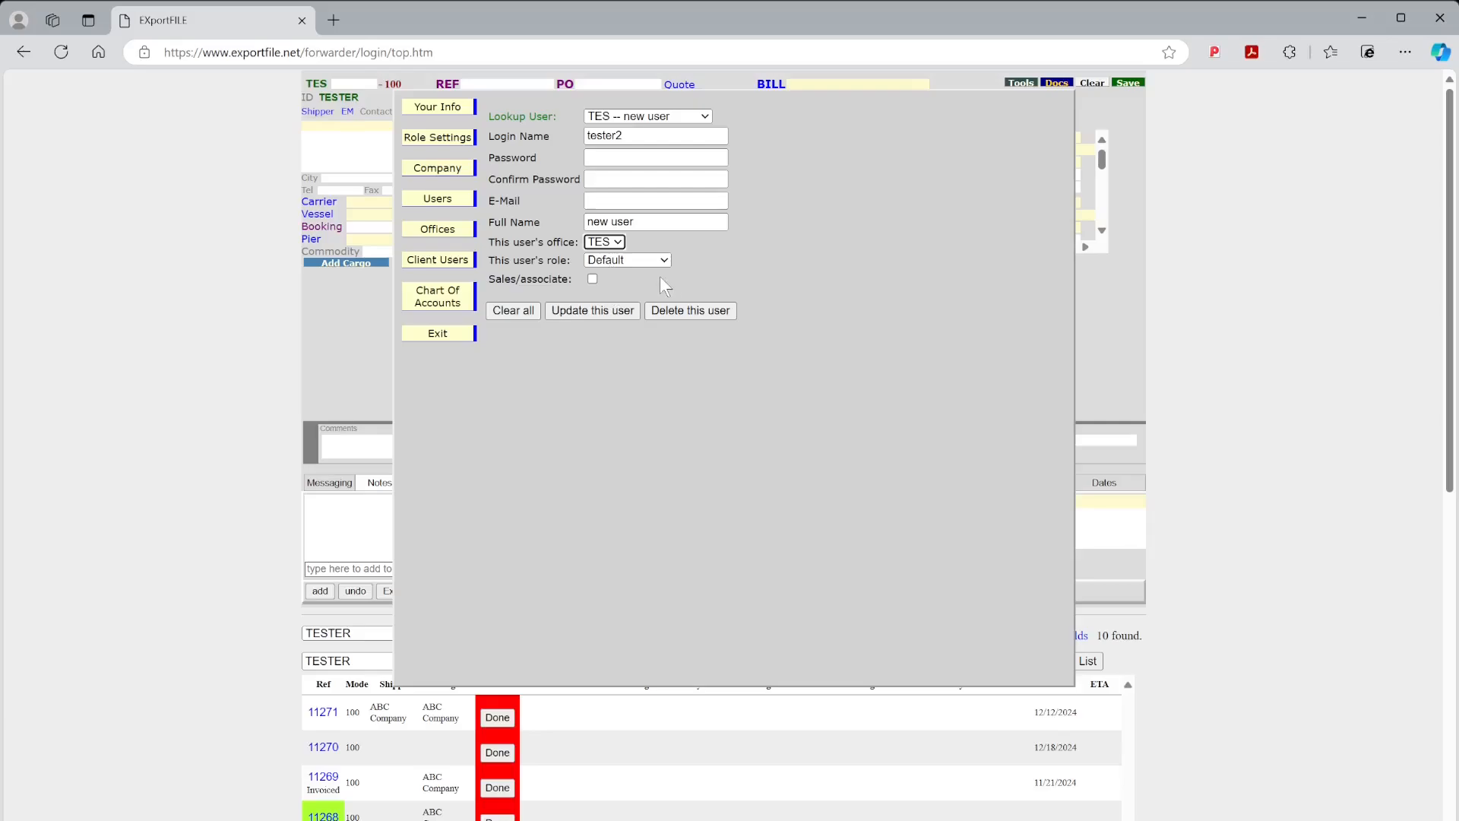
key(shift+Tab)
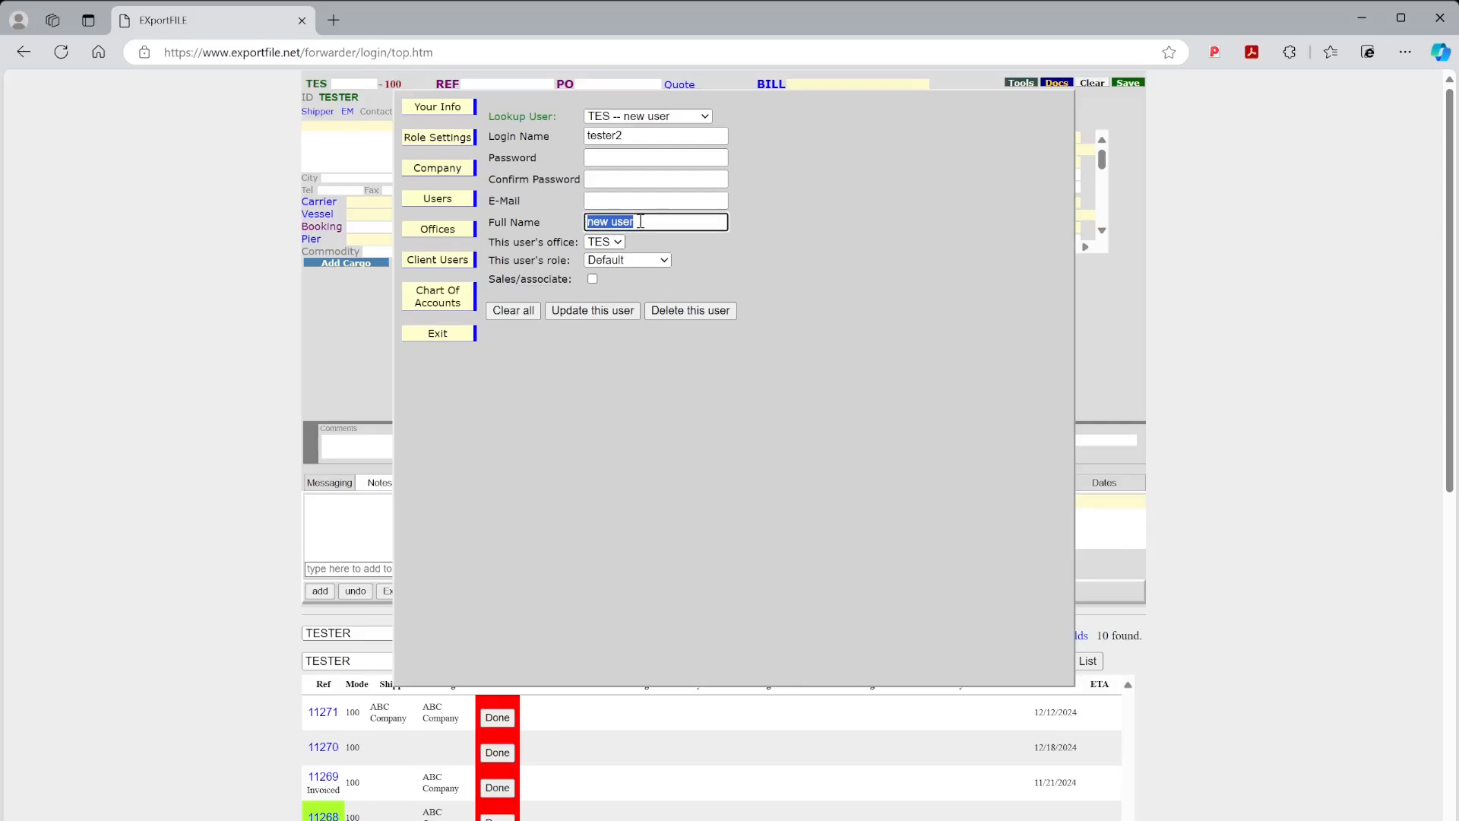
click(623, 158)
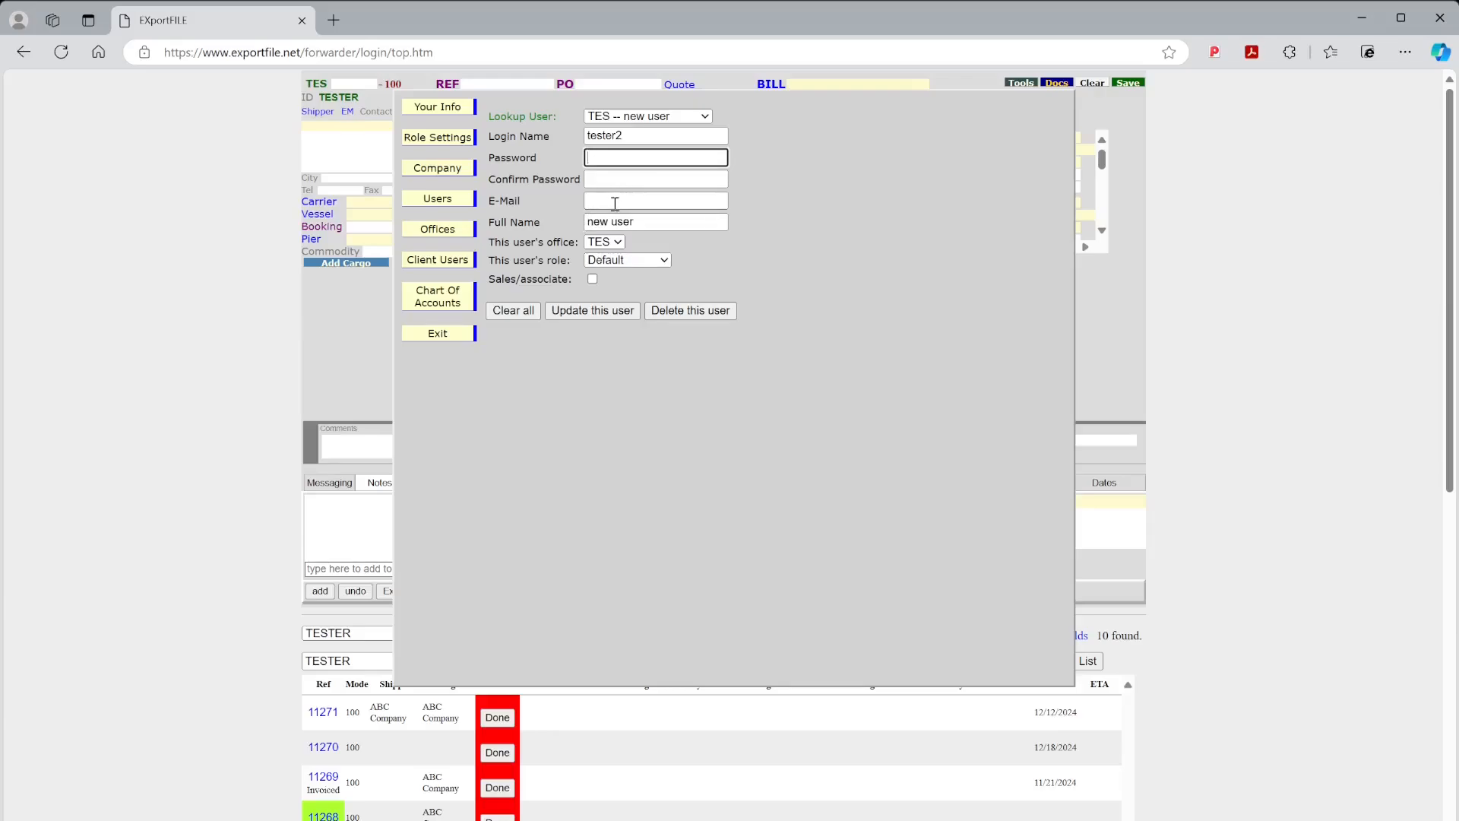
click(615, 202)
click(585, 293)
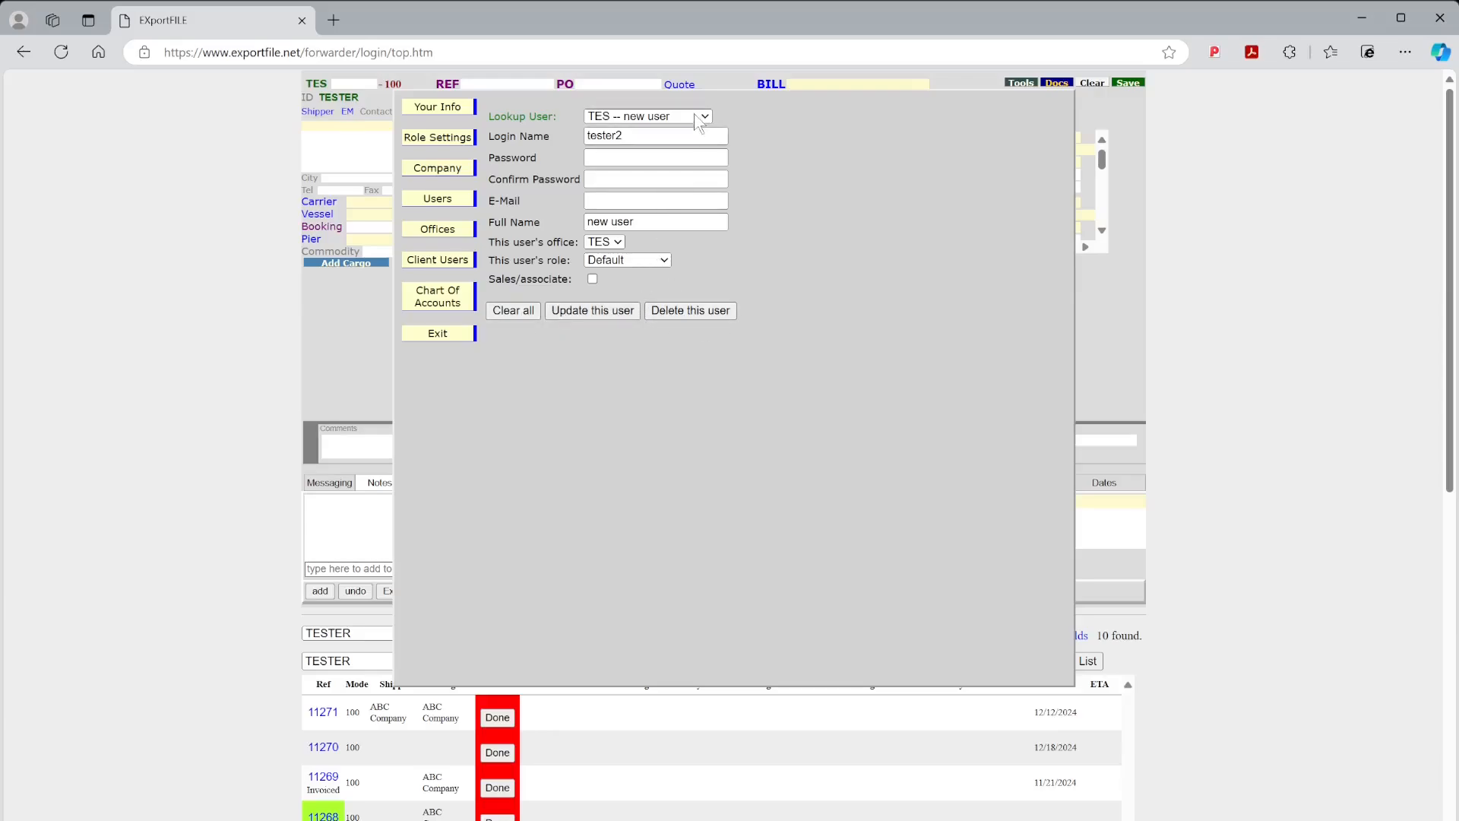
- Clear the user form, go through the blank new-user fields and choose Default as the user's role
key(Escape)
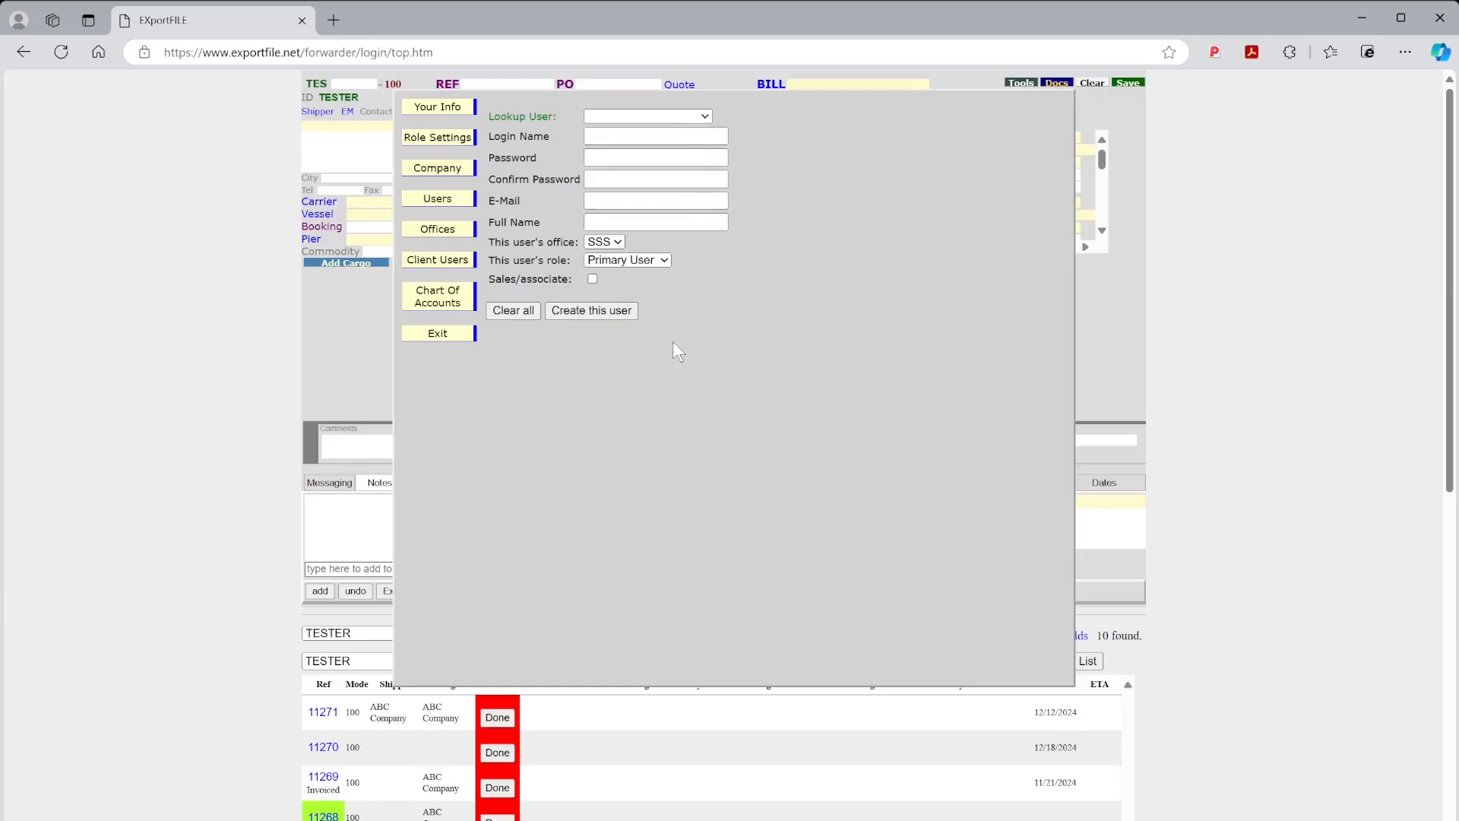
click(611, 137)
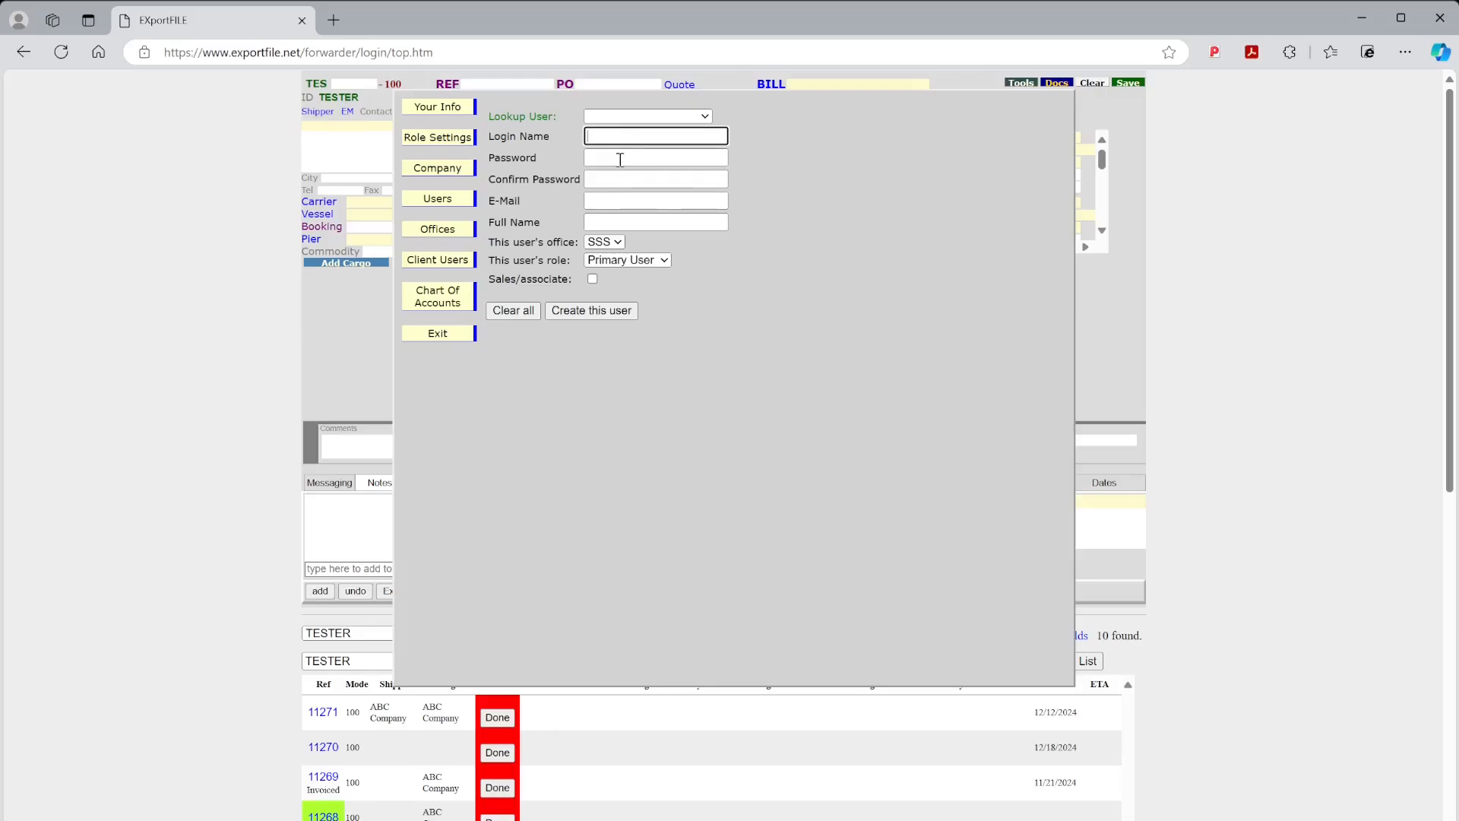
click(620, 160)
click(620, 184)
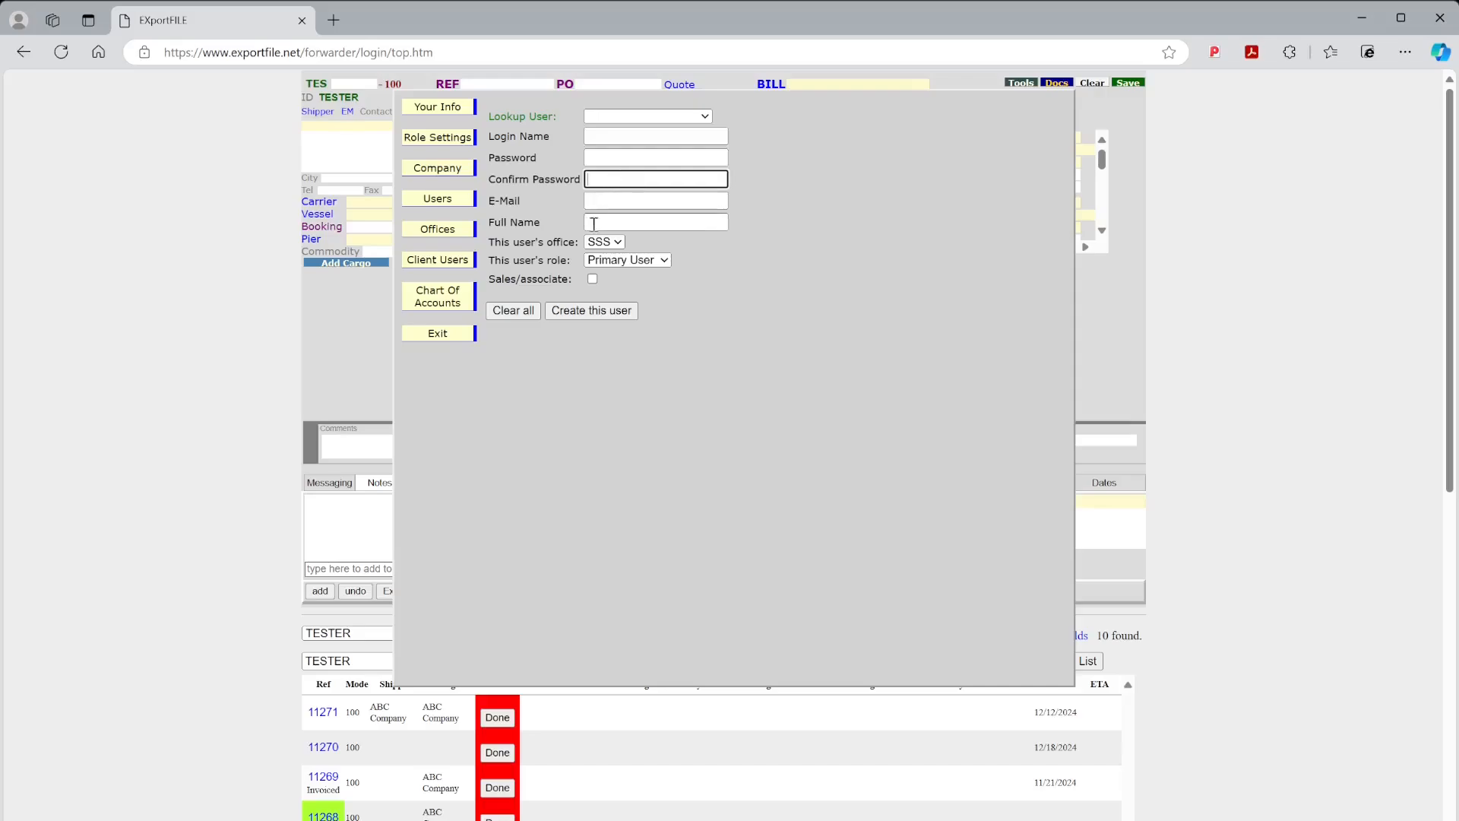
click(613, 201)
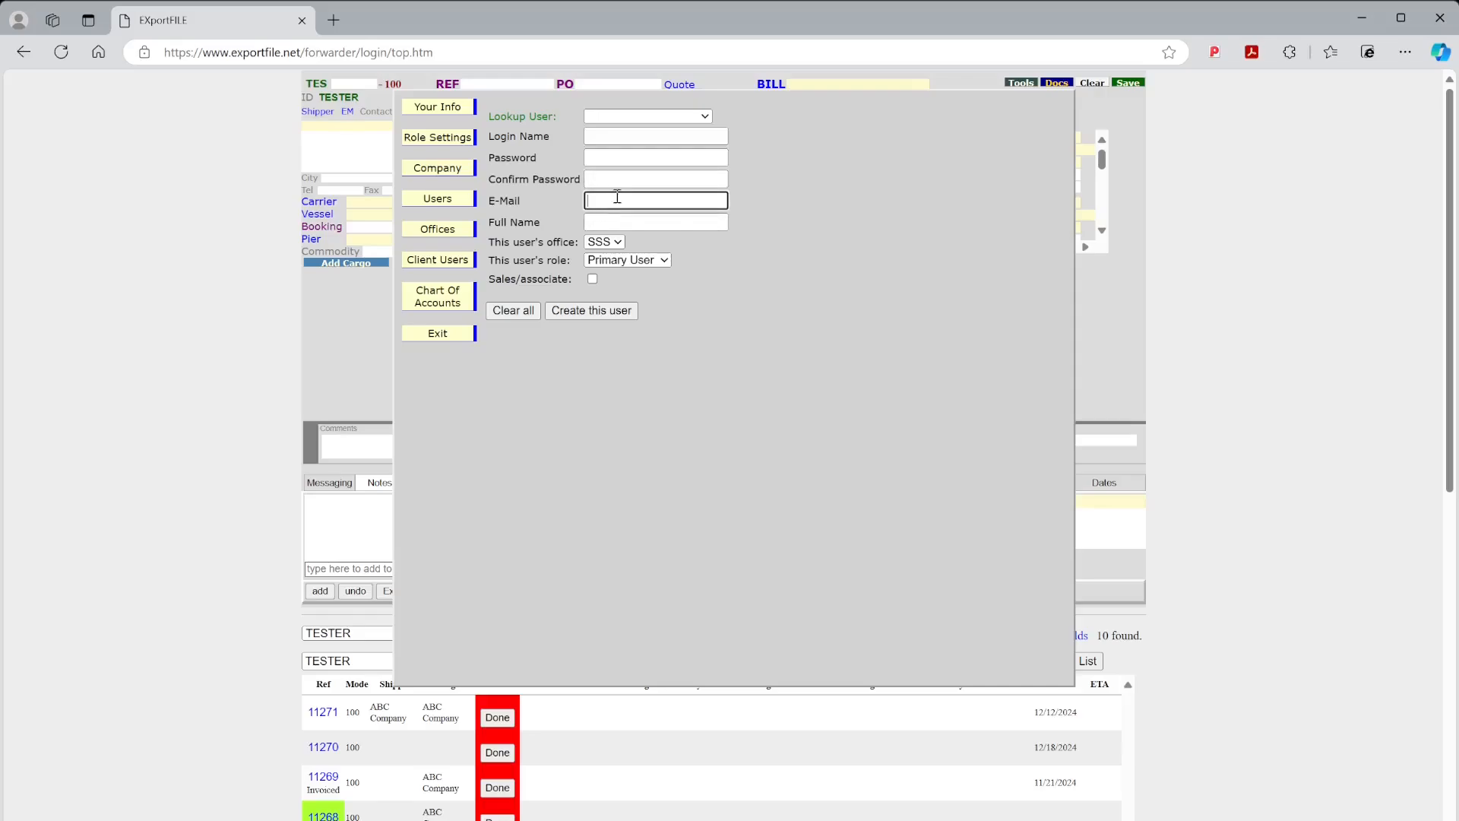
click(599, 241)
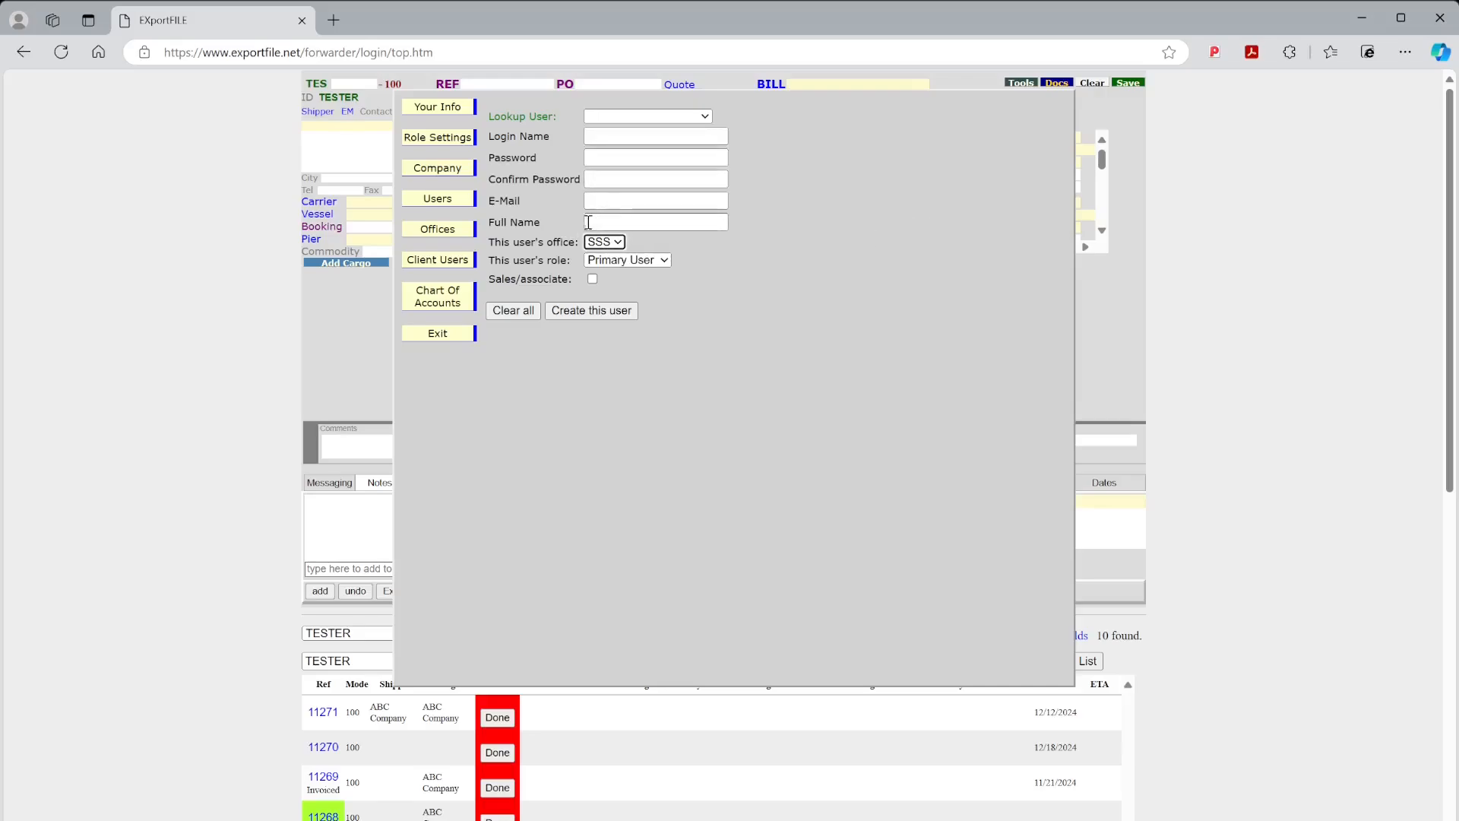
click(663, 269)
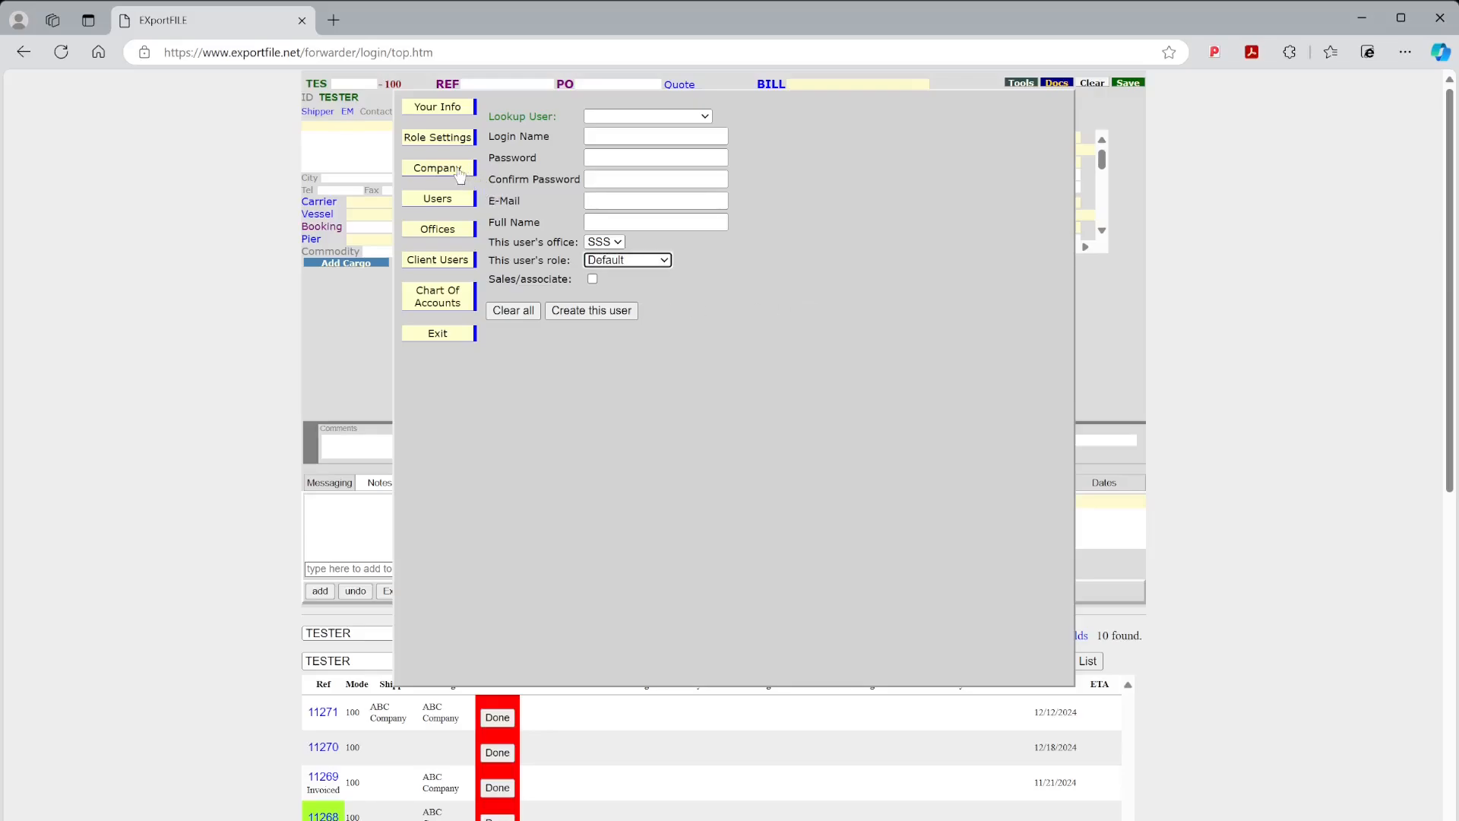
- Review the company settings and the SSS office's details, including its full list of available documents
click(459, 173)
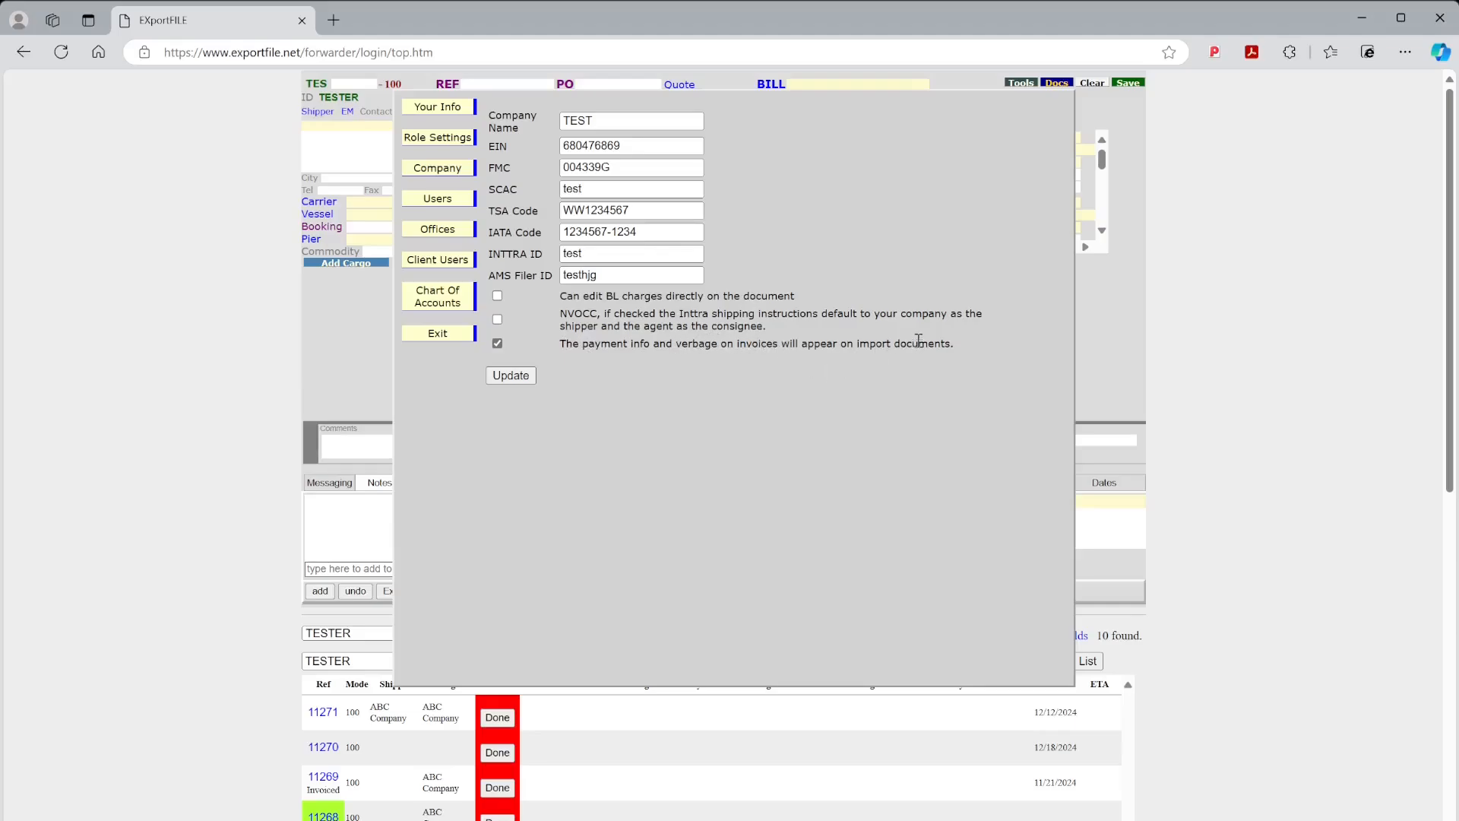
click(444, 200)
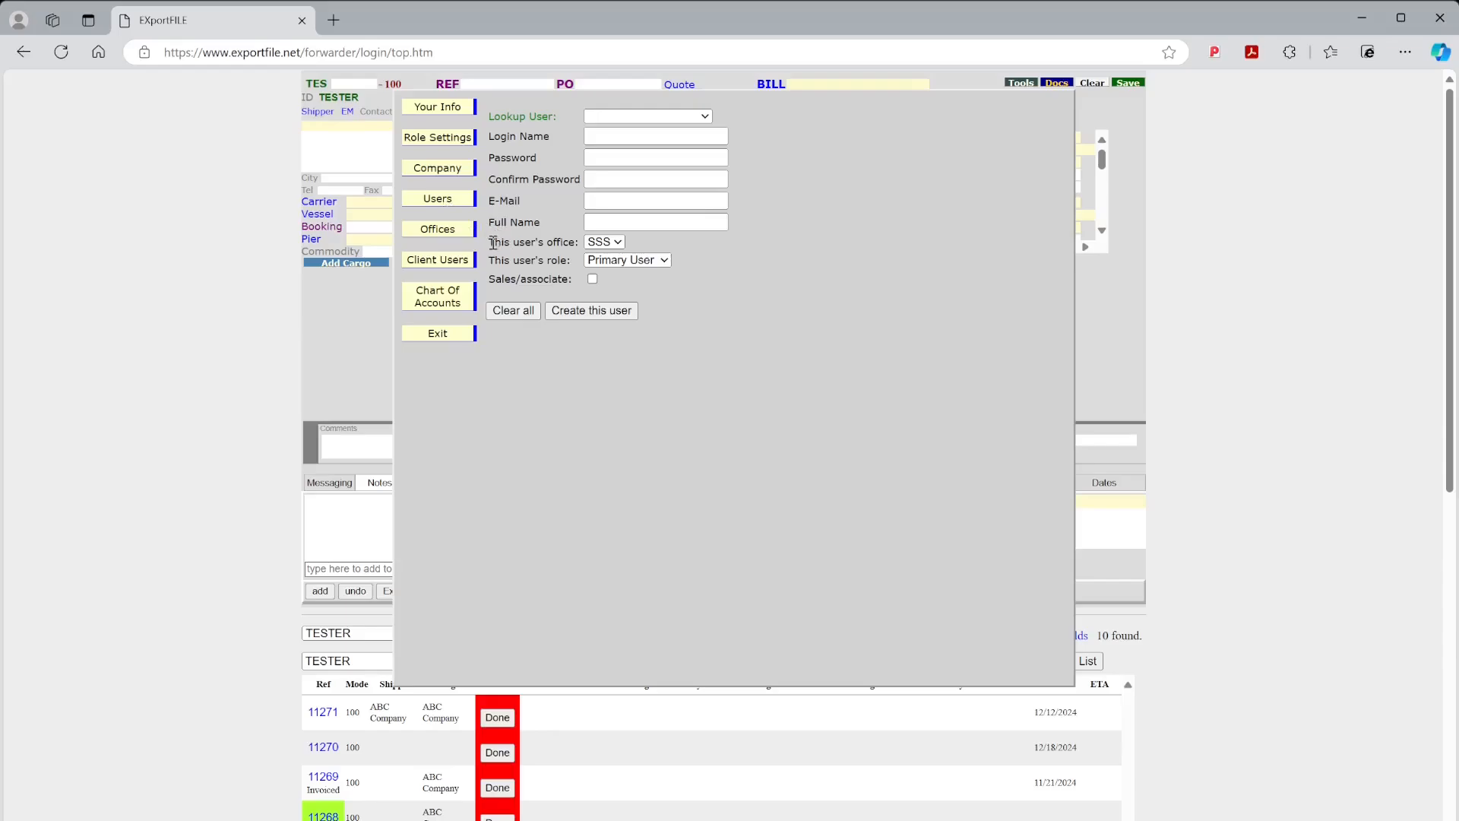
click(450, 232)
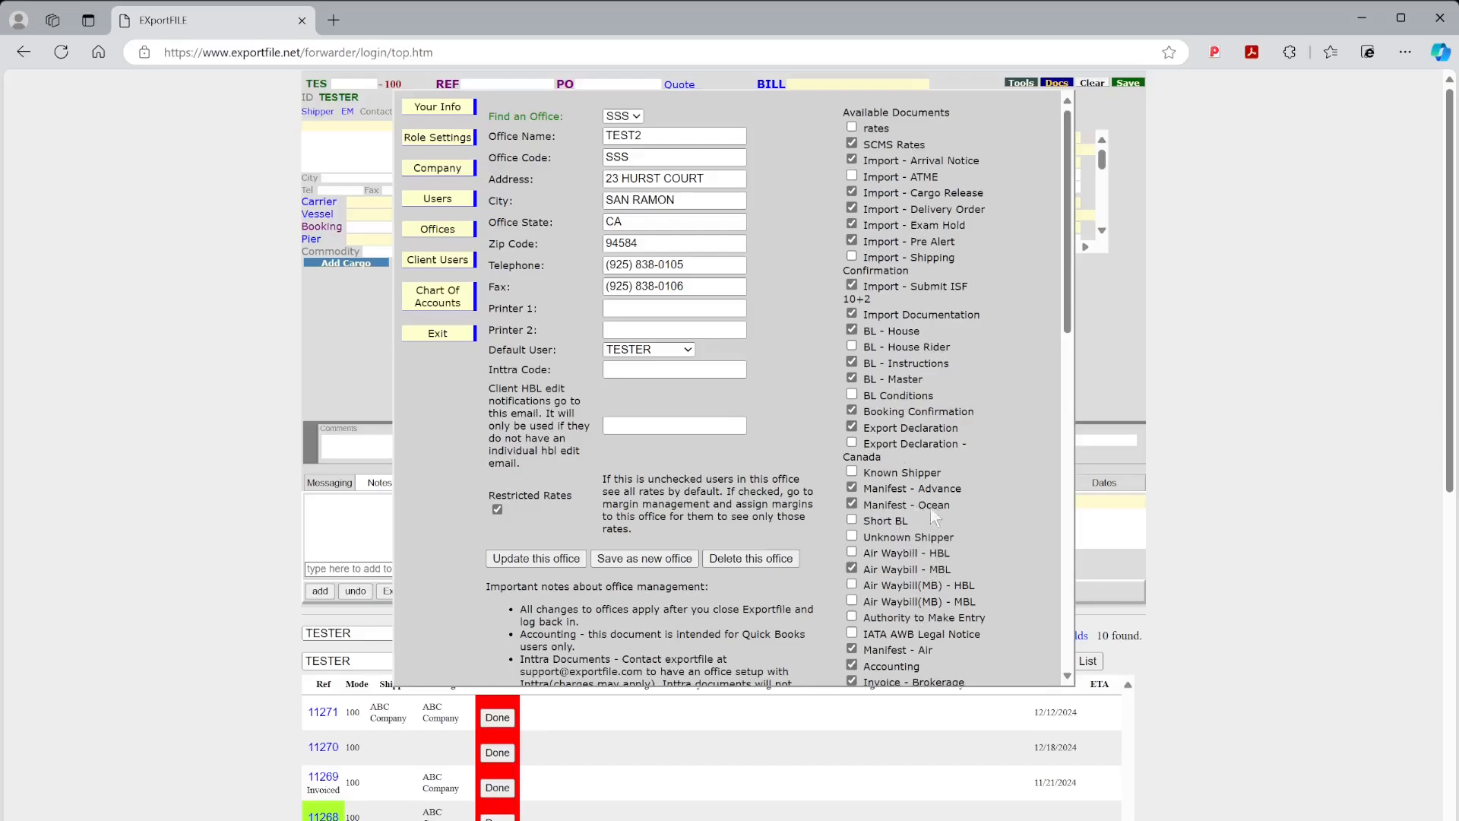
scroll(934, 508, down, 12)
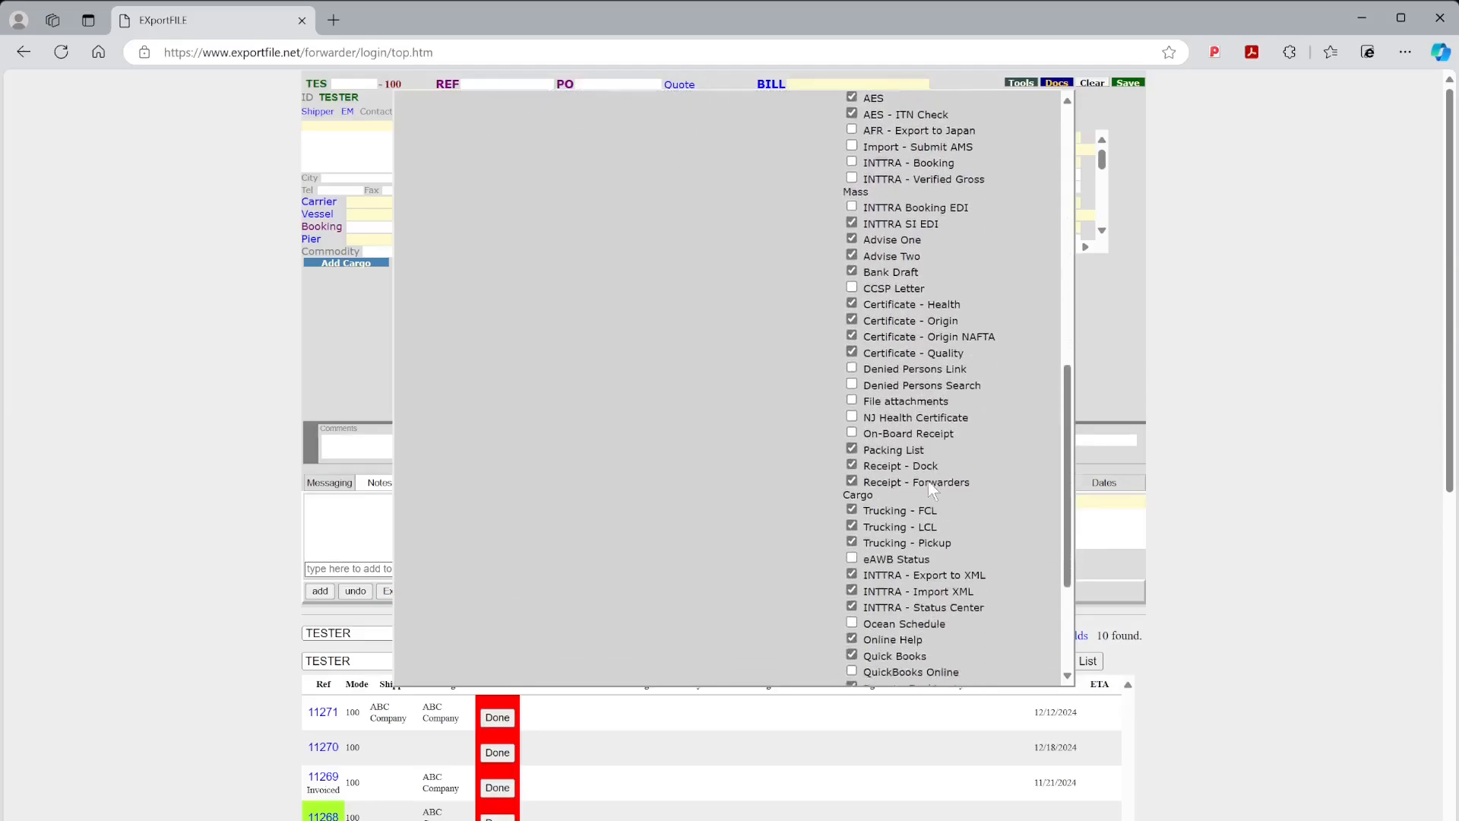
scroll(933, 490, down, 1)
scroll(959, 422, down, 2)
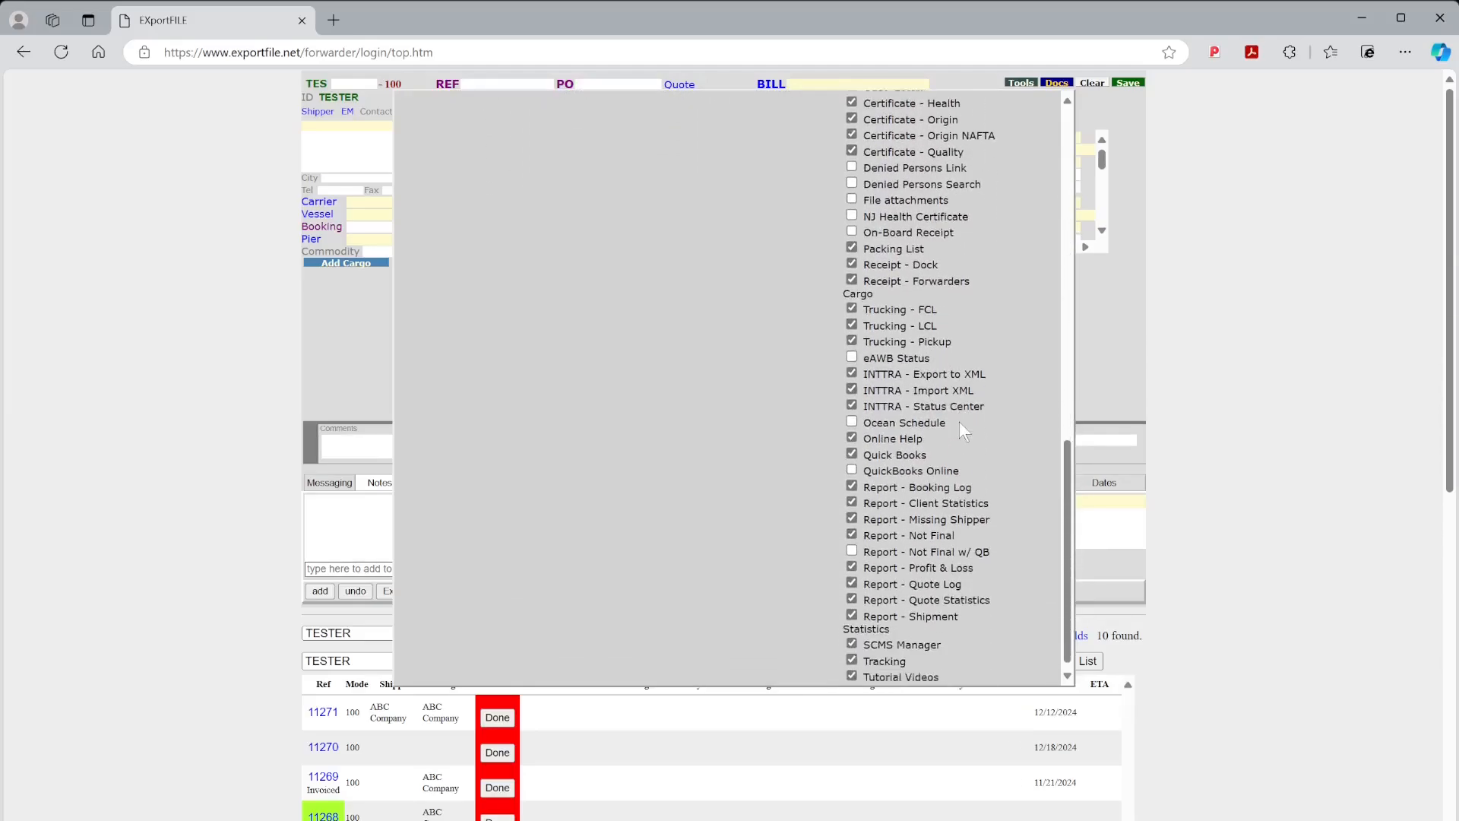
scroll(959, 421, down, 1)
scroll(944, 576, up, 10)
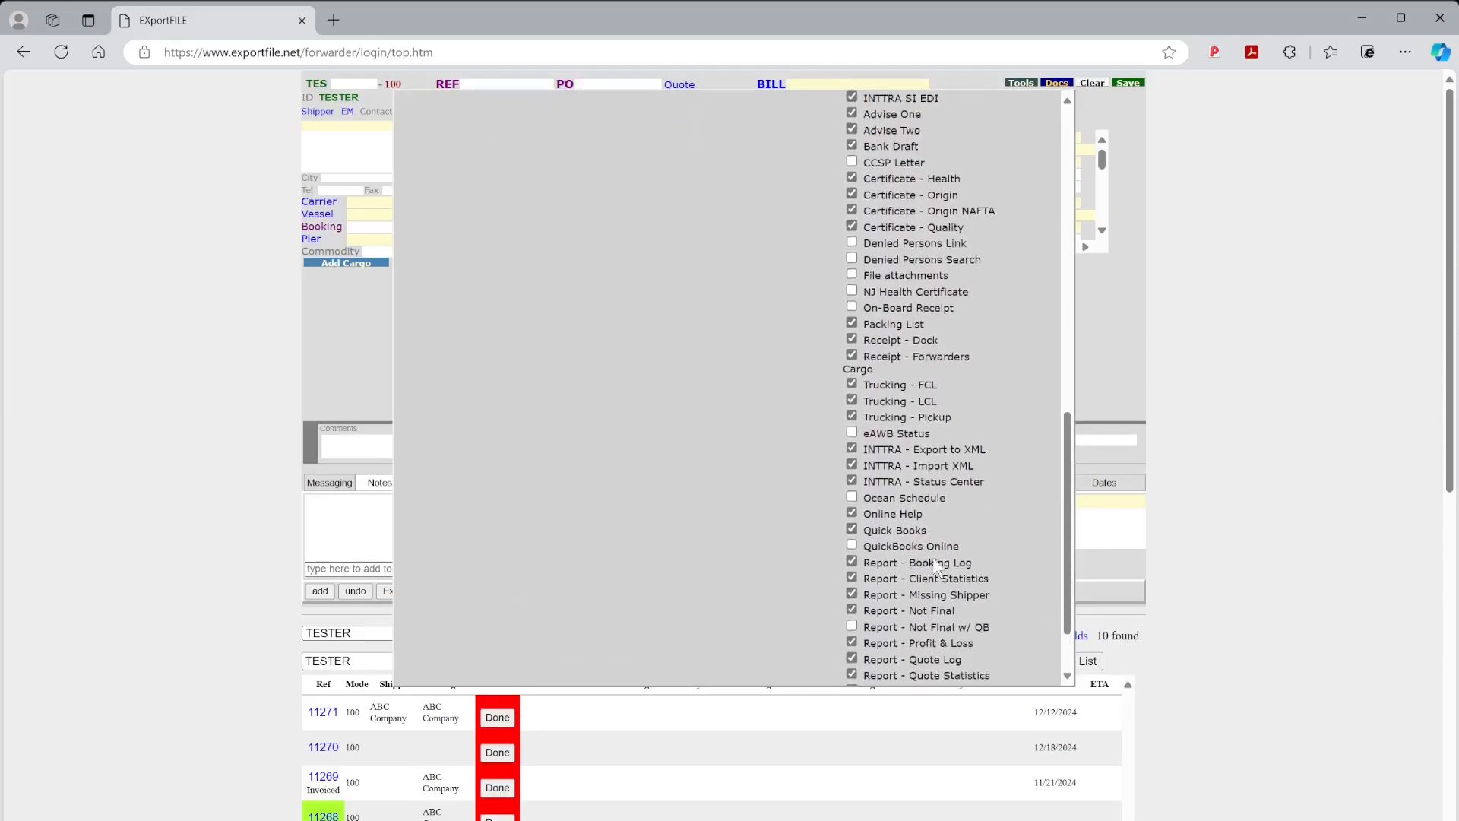
scroll(943, 538, up, 3)
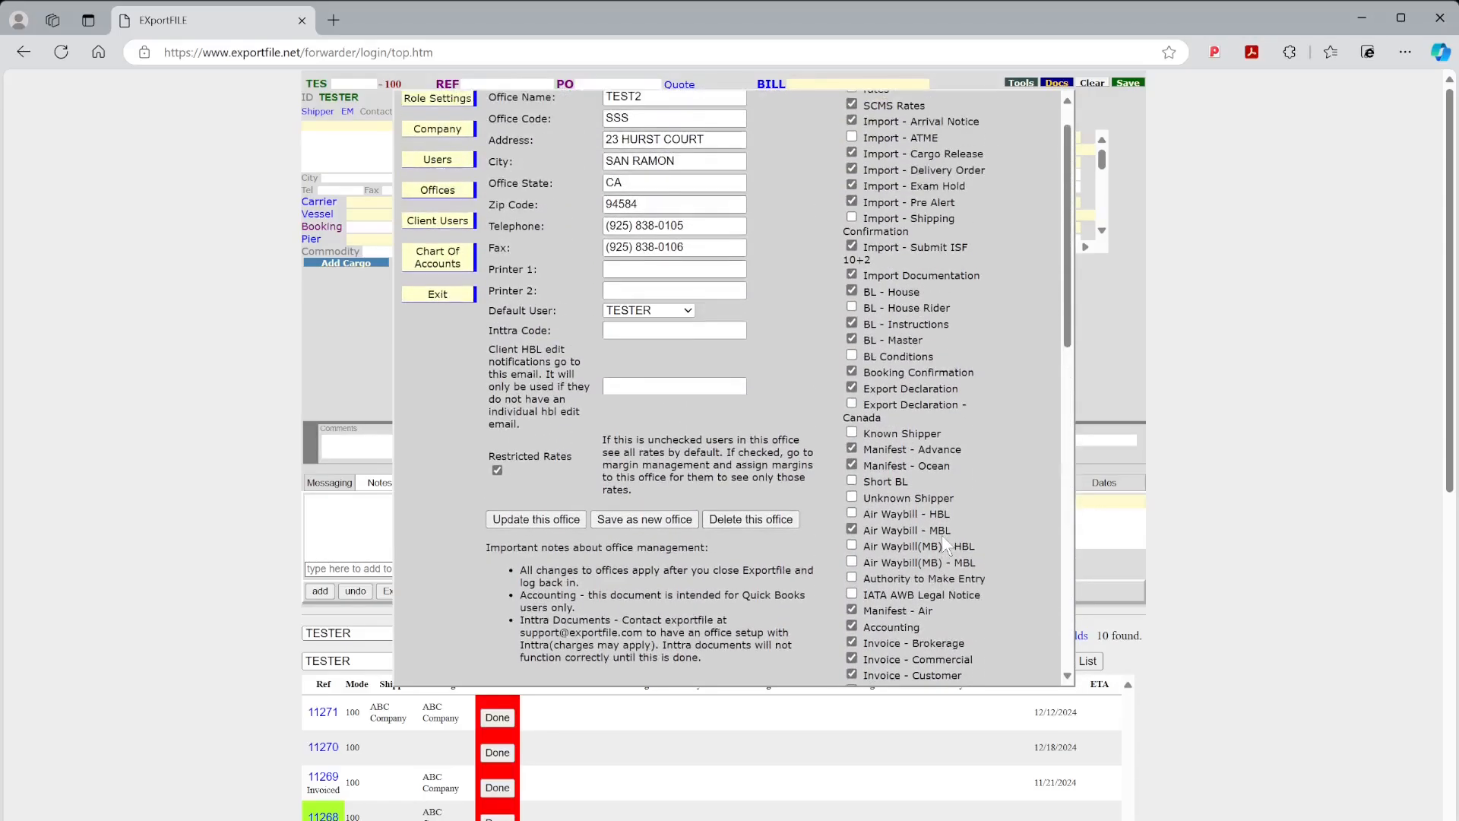
scroll(932, 471, down, 12)
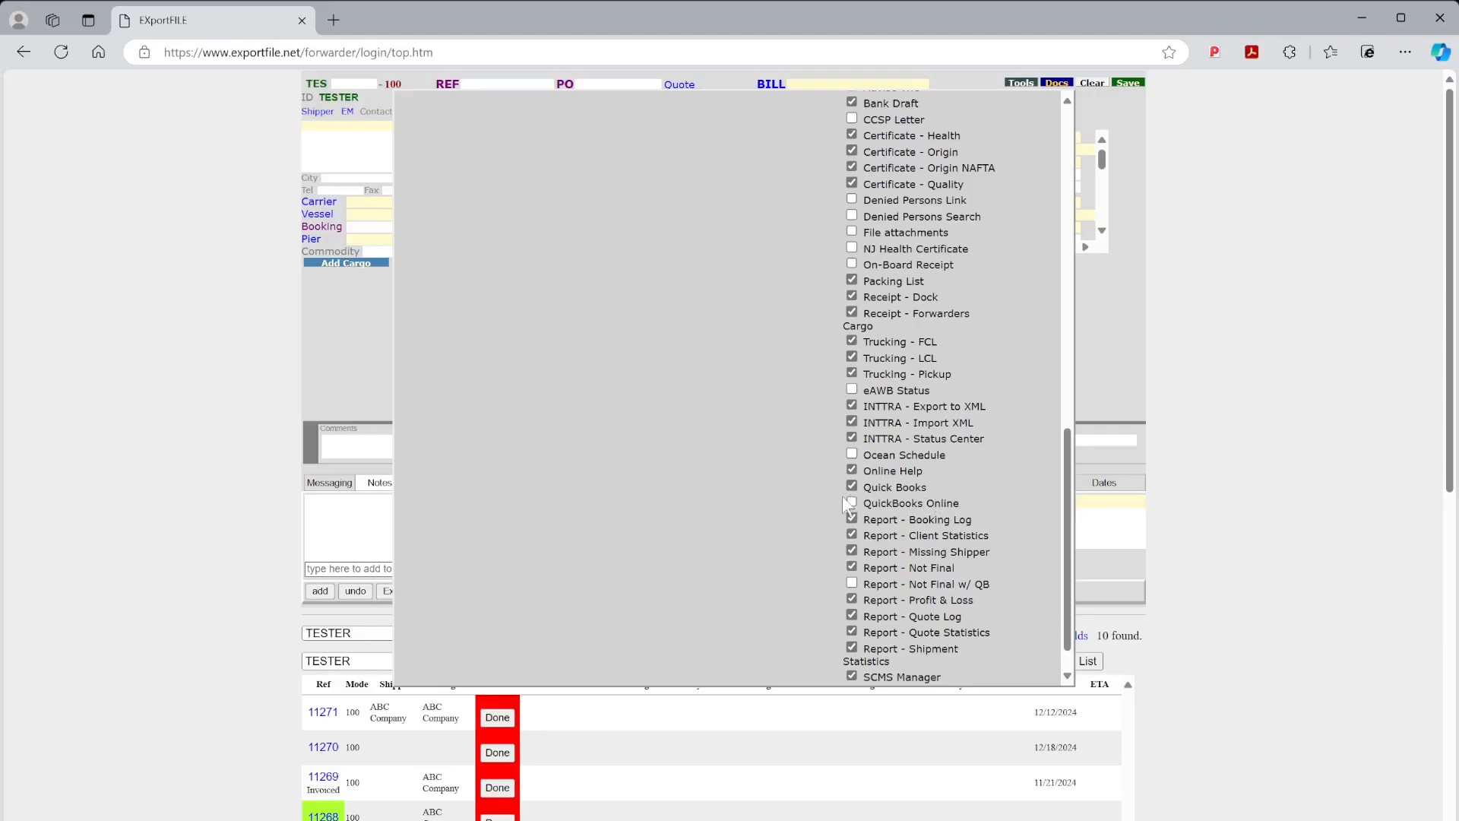
scroll(895, 483, up, 9)
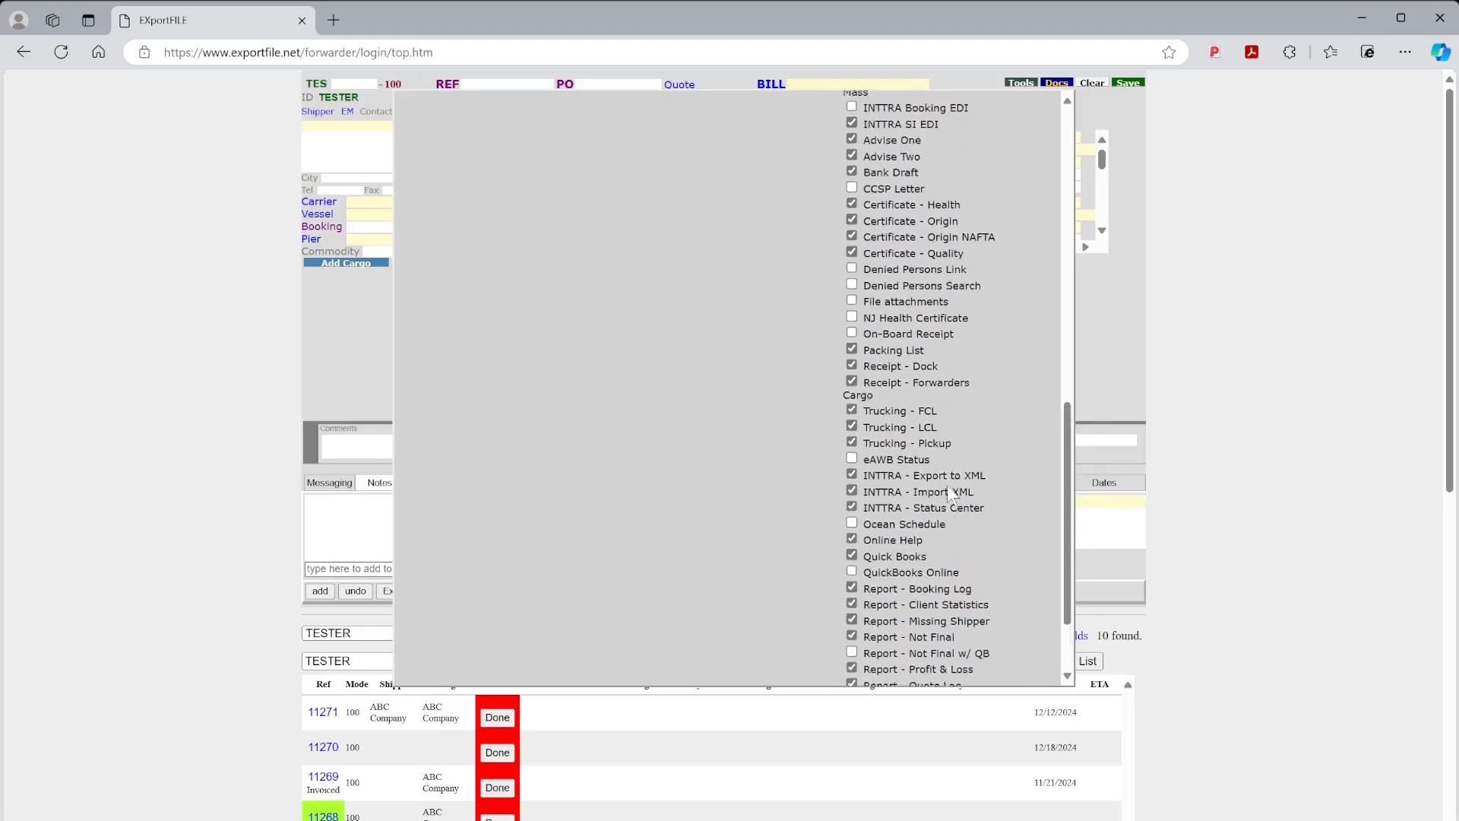
scroll(970, 494, up, 2)
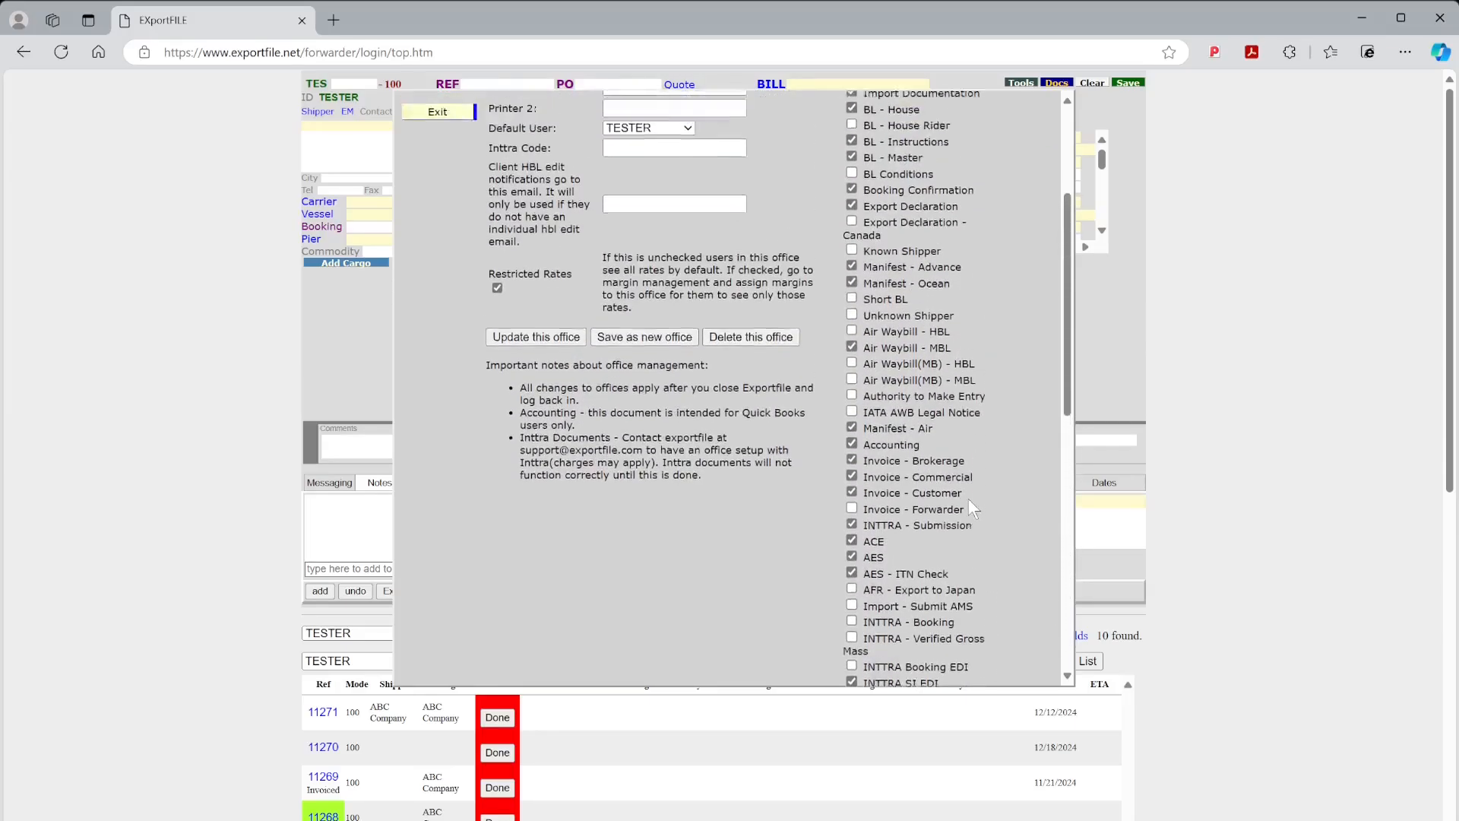
scroll(955, 480, up, 4)
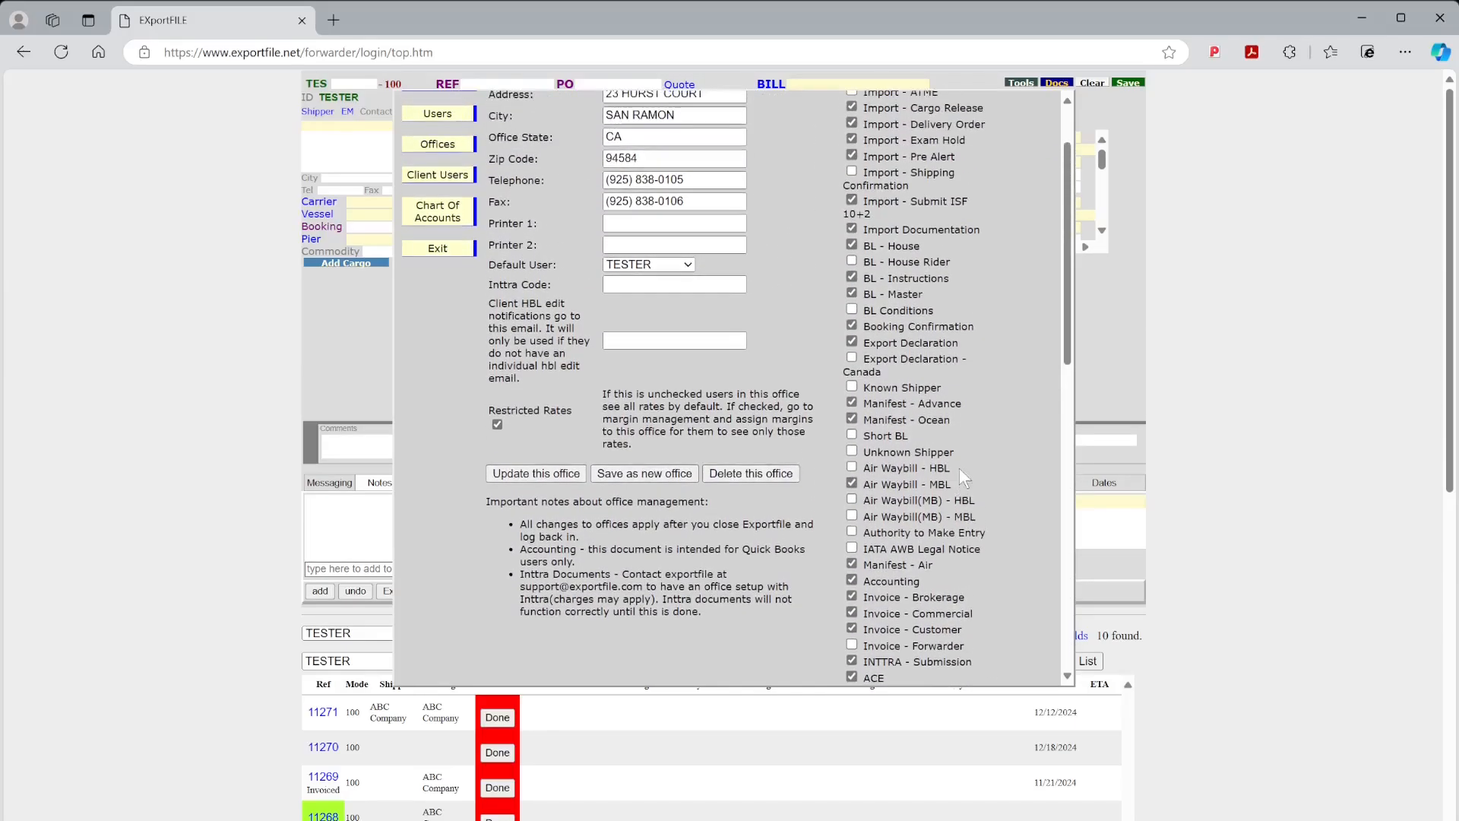
scroll(975, 437, down, 14)
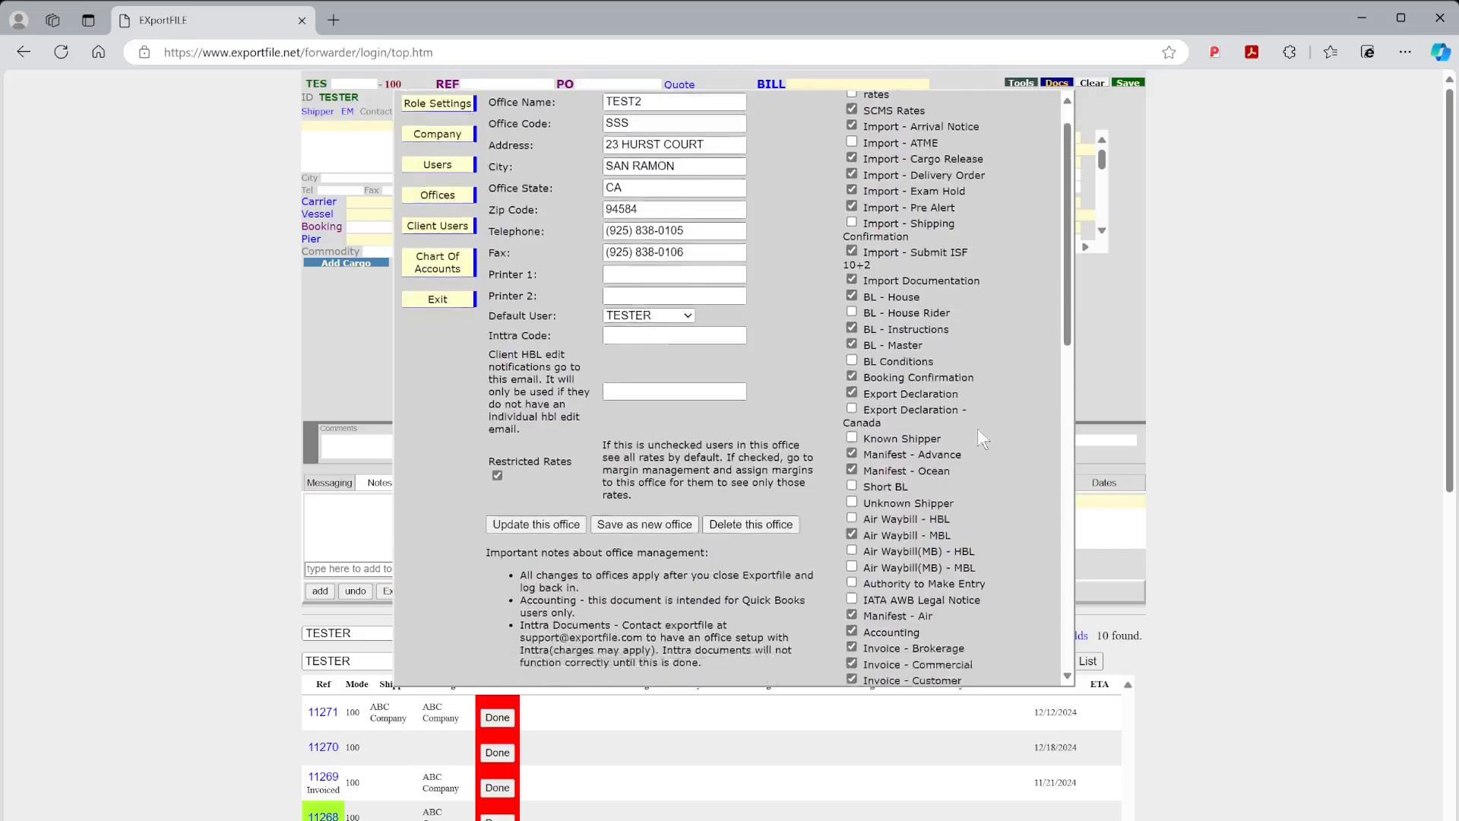
scroll(968, 422, down, 6)
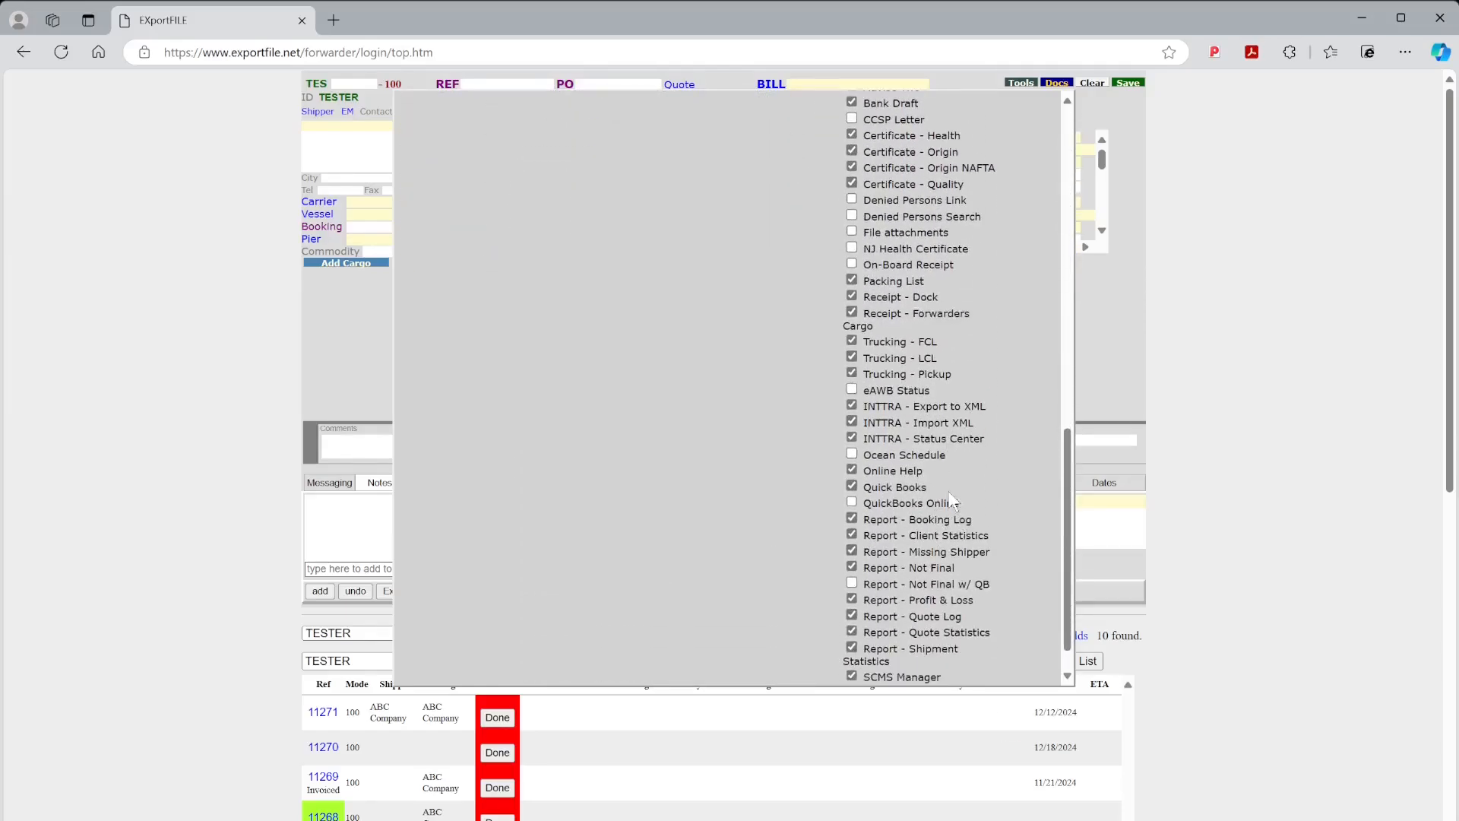
scroll(949, 498, up, 20)
- Review the chart of accounts and its options for creating or removing a charge
click(457, 301)
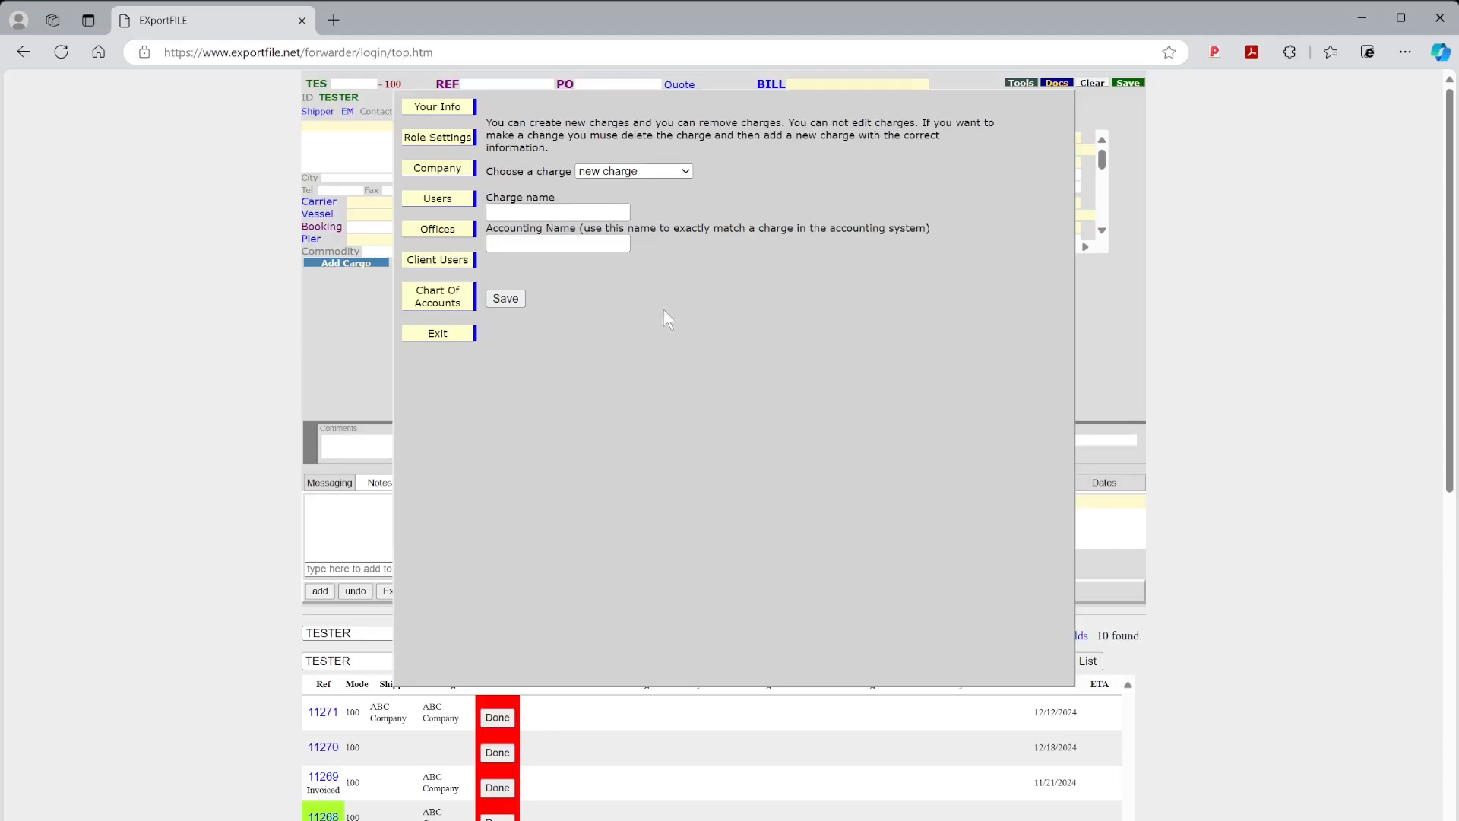
click(655, 277)
- Connect the externaltester client user to the second San Francisco contact of ABC Company and save the change
click(451, 262)
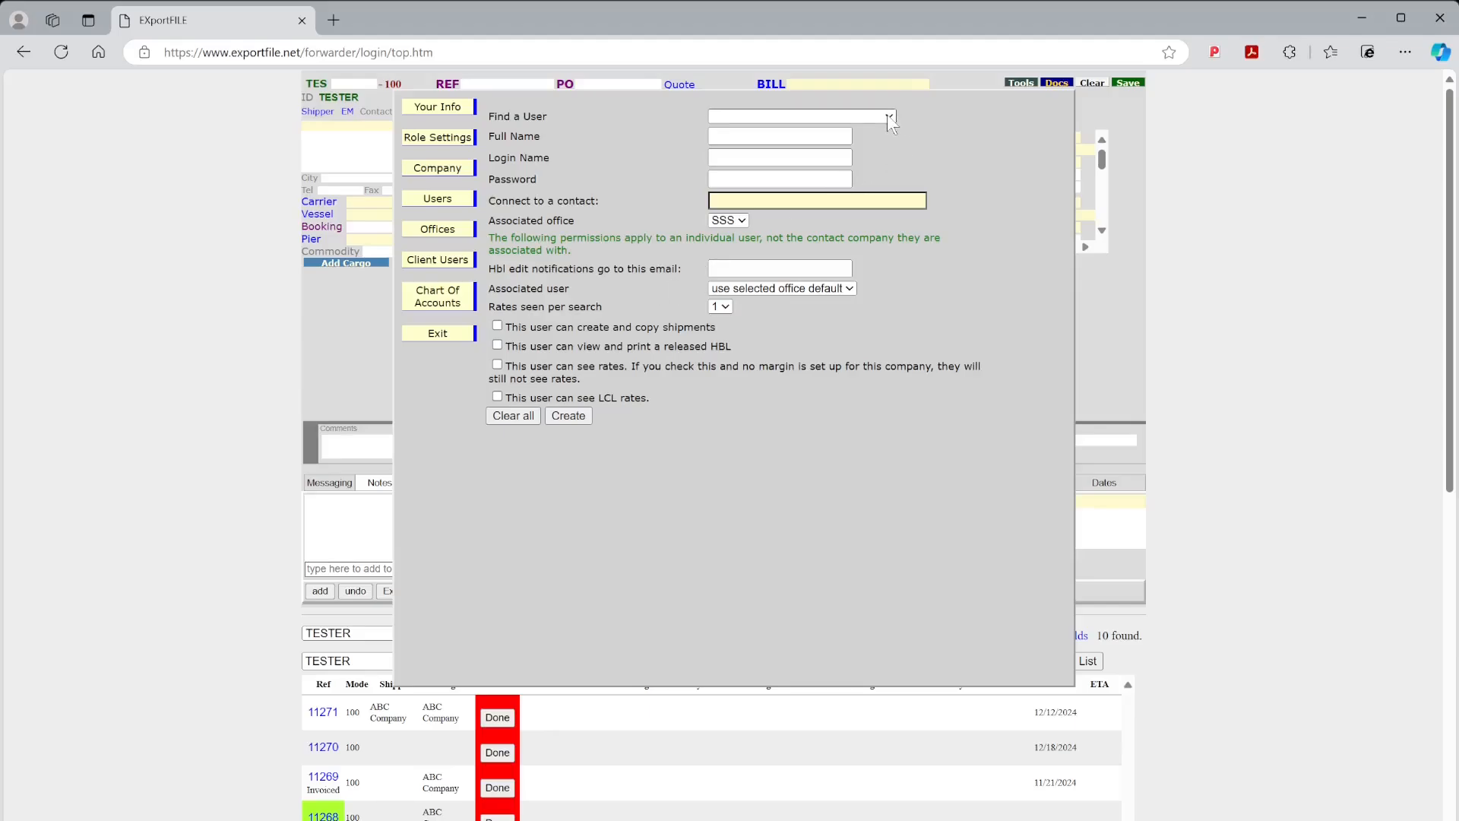
click(838, 157)
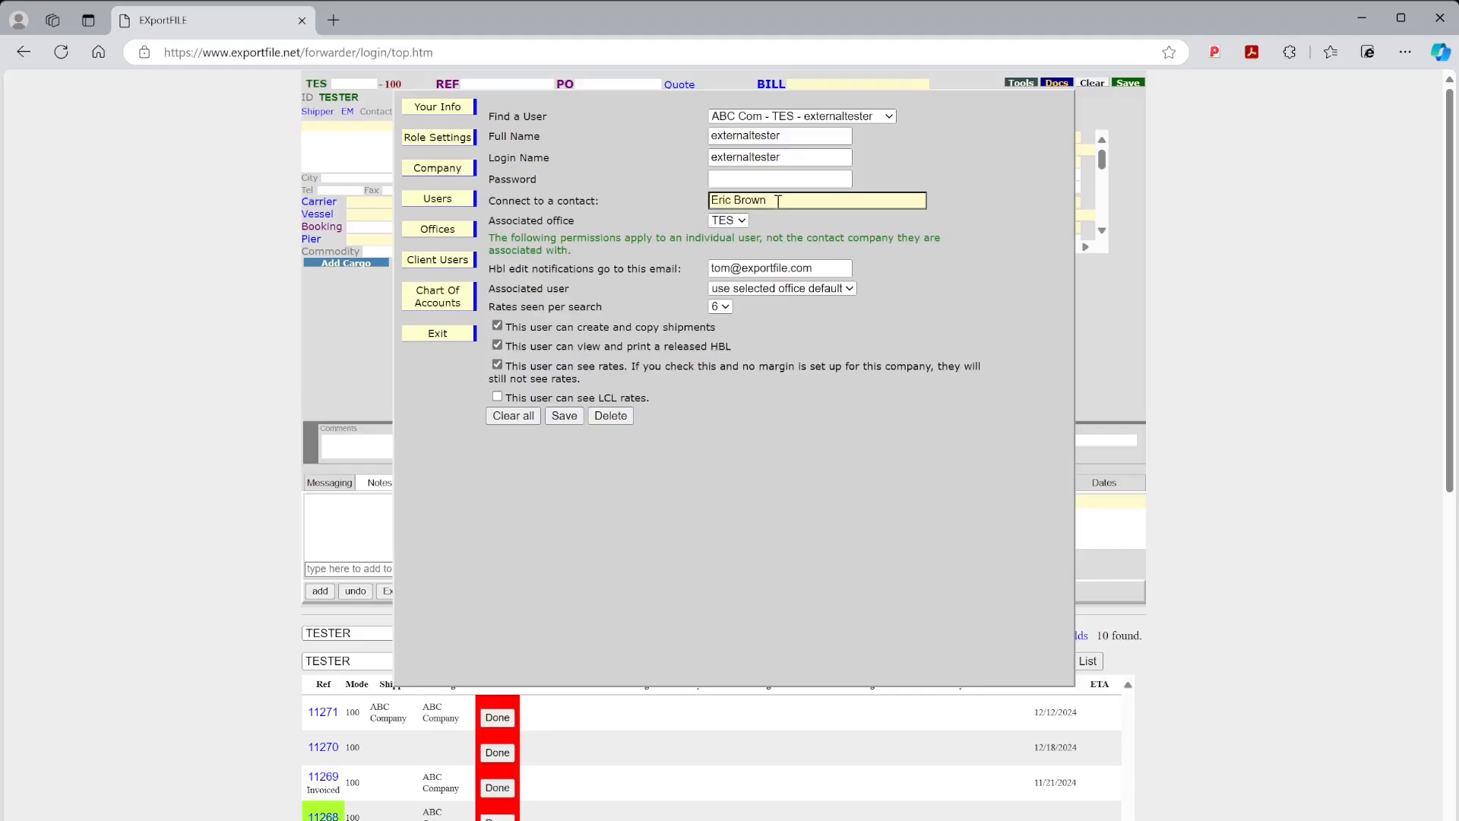
drag(778, 201, 571, 202)
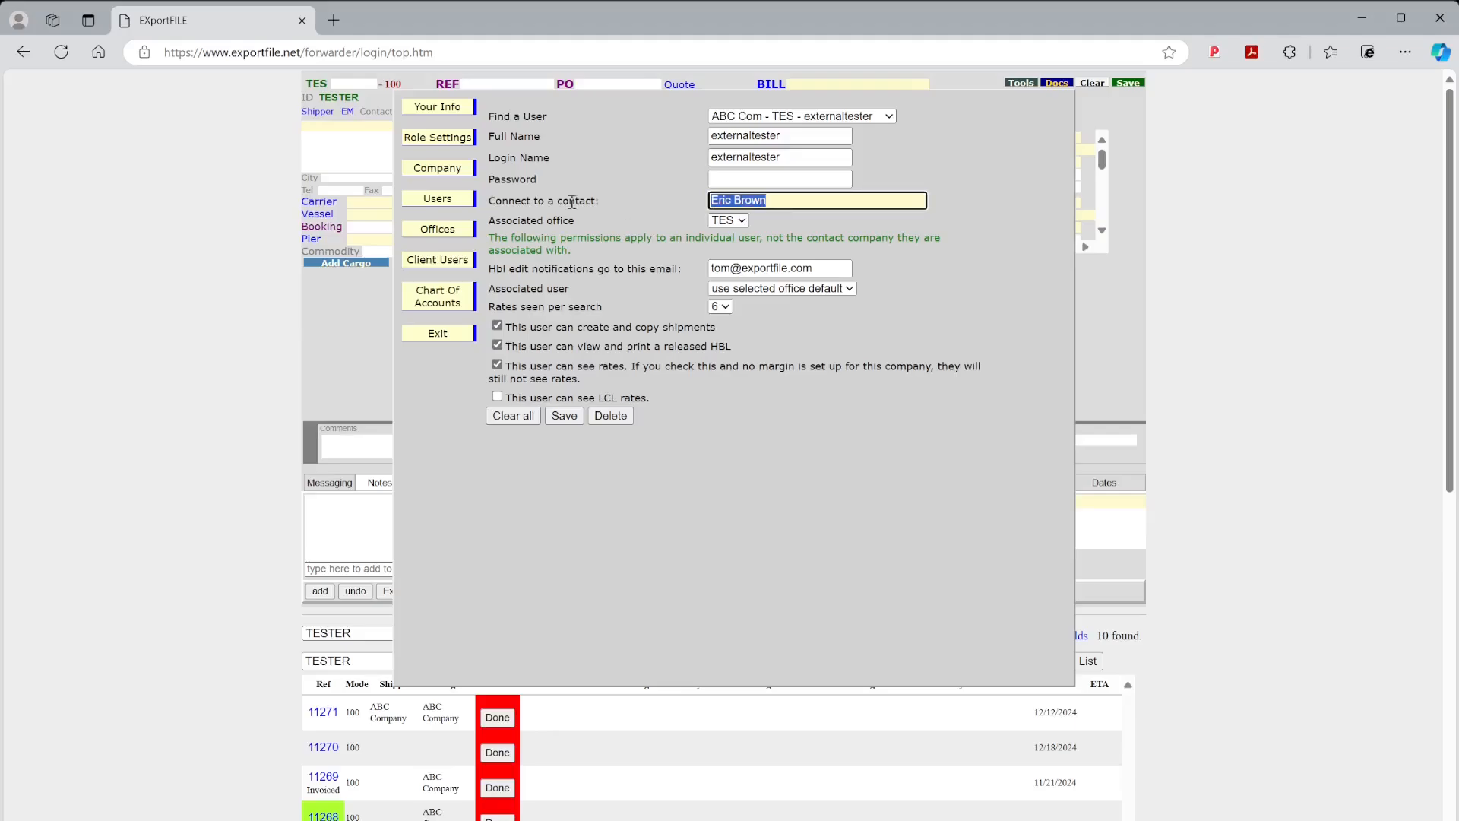
text(ab)
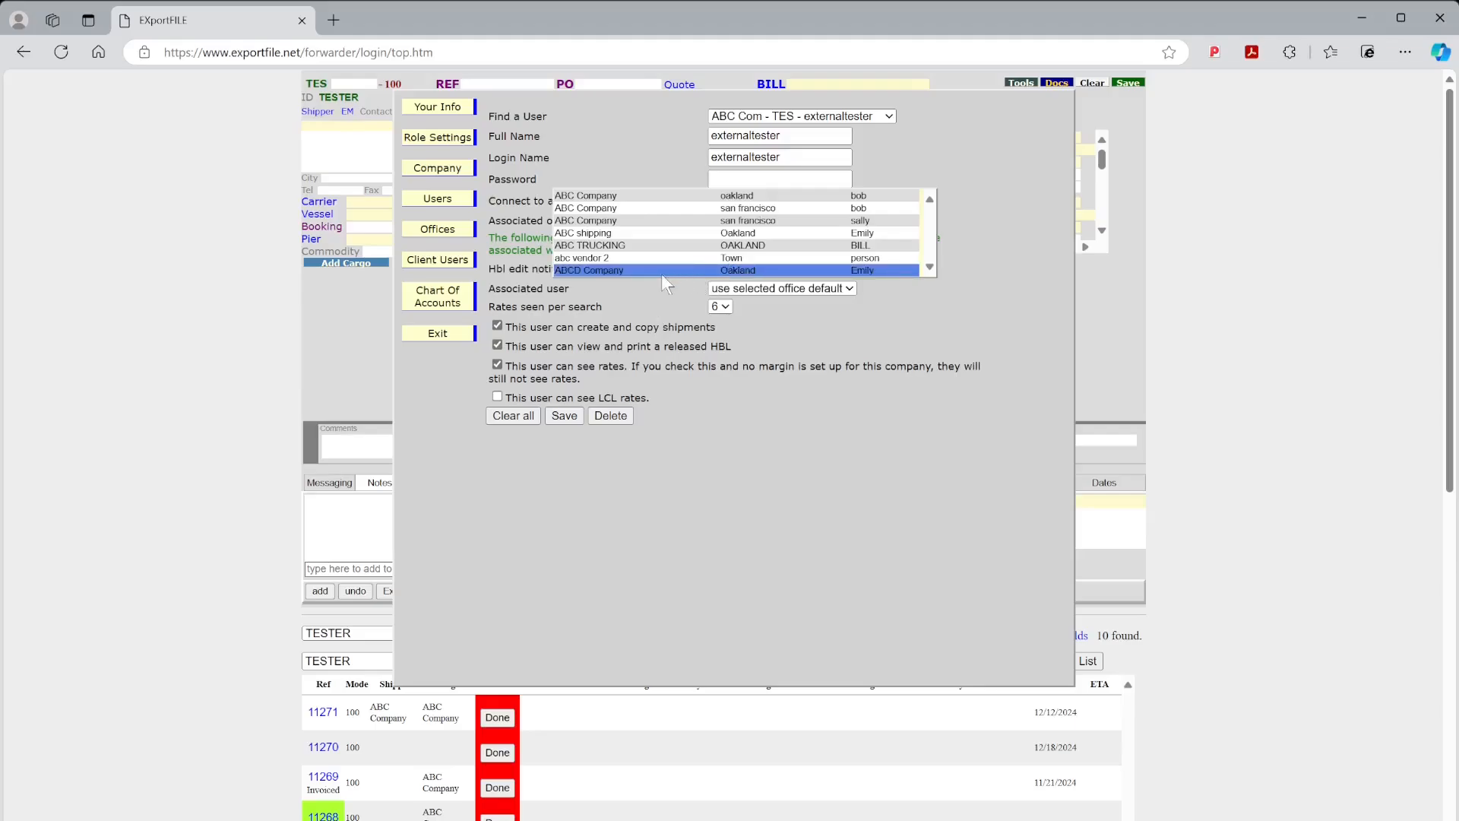
click(645, 221)
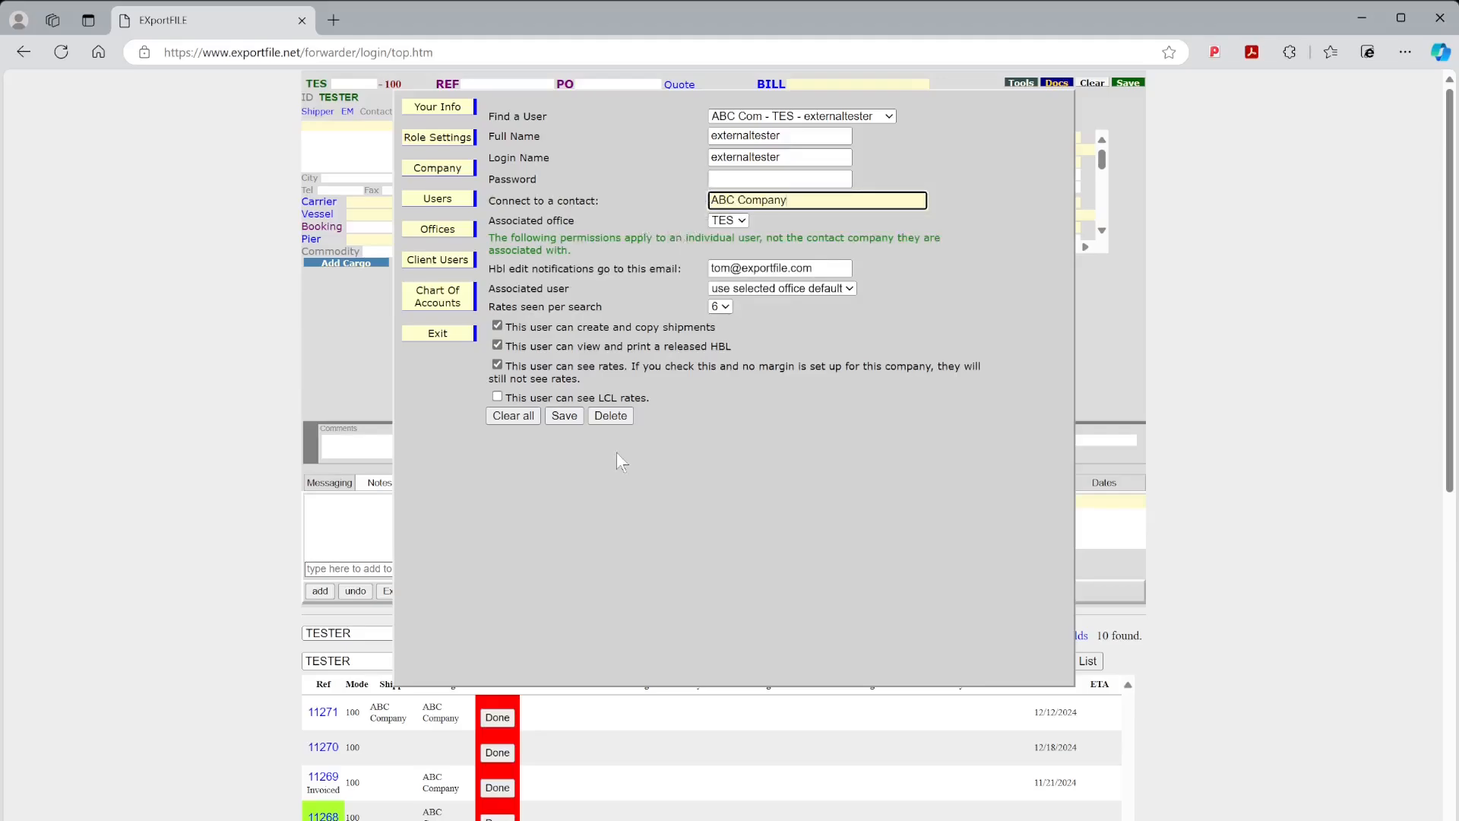
click(565, 417)
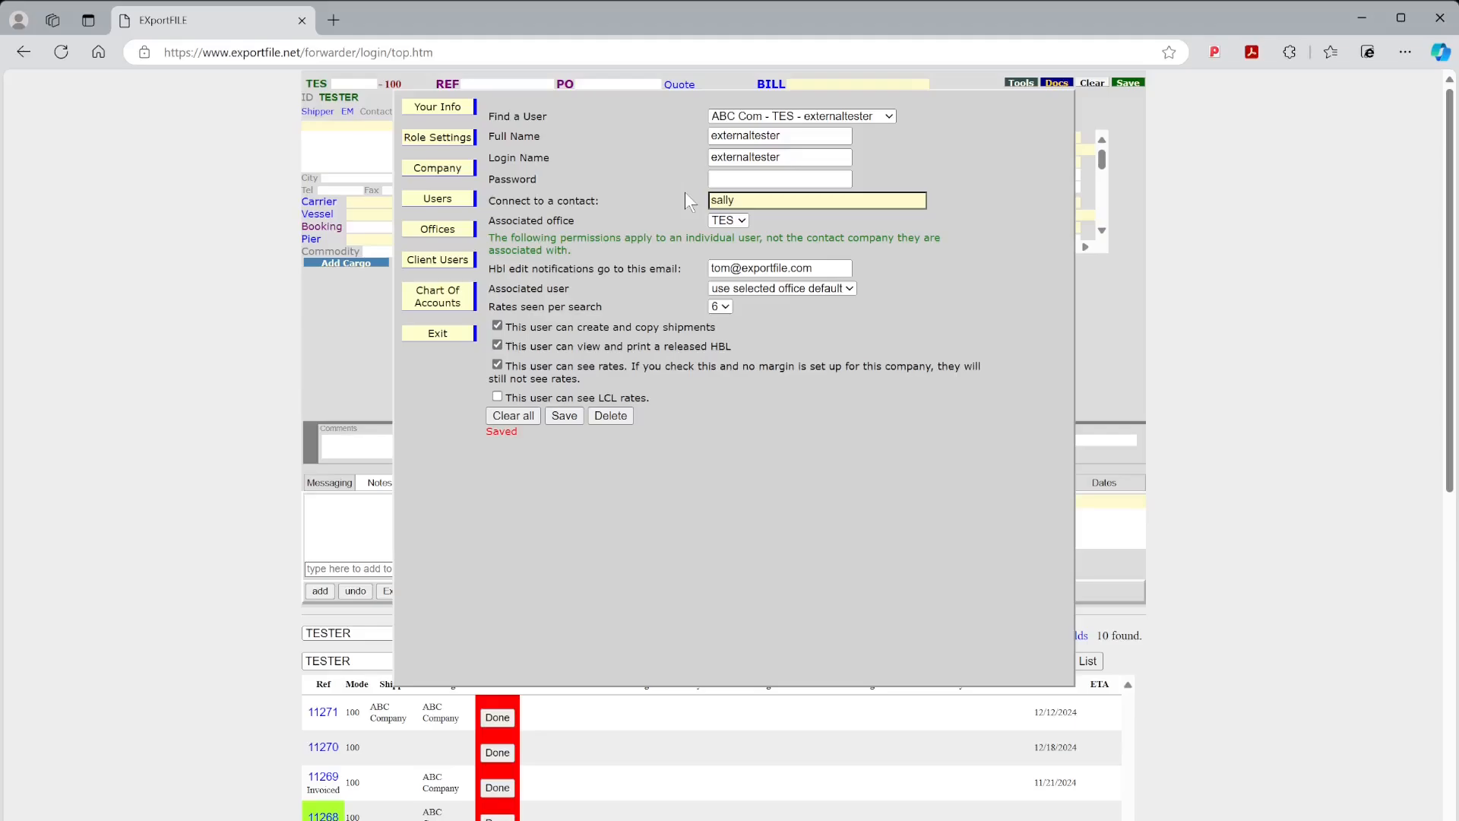
- Leave the setup area and fill in the blank shipment's shipper with the second San Francisco contact of ABC Company, searching for "abc"
click(438, 334)
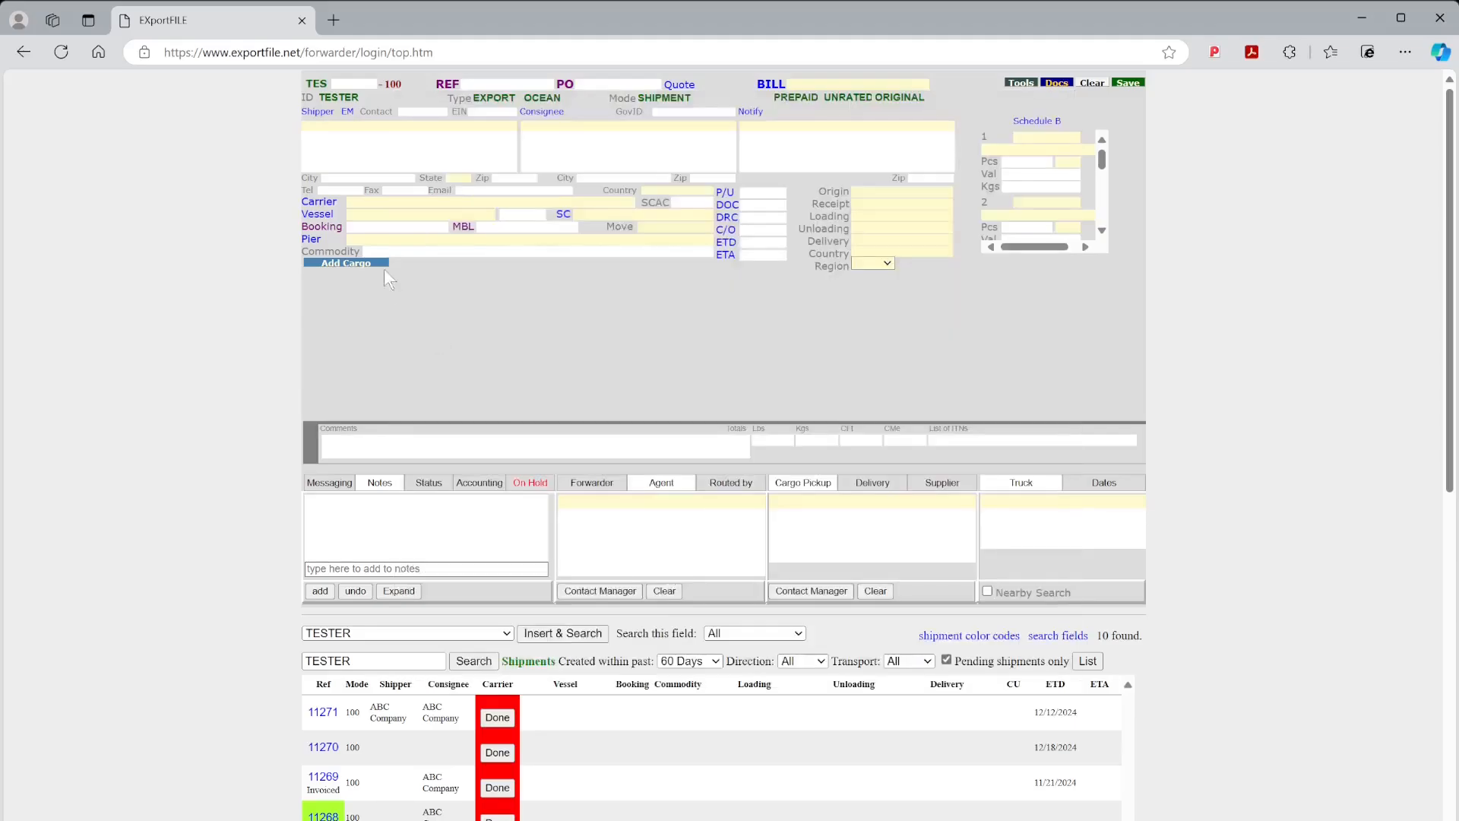
click(376, 125)
text(abc)
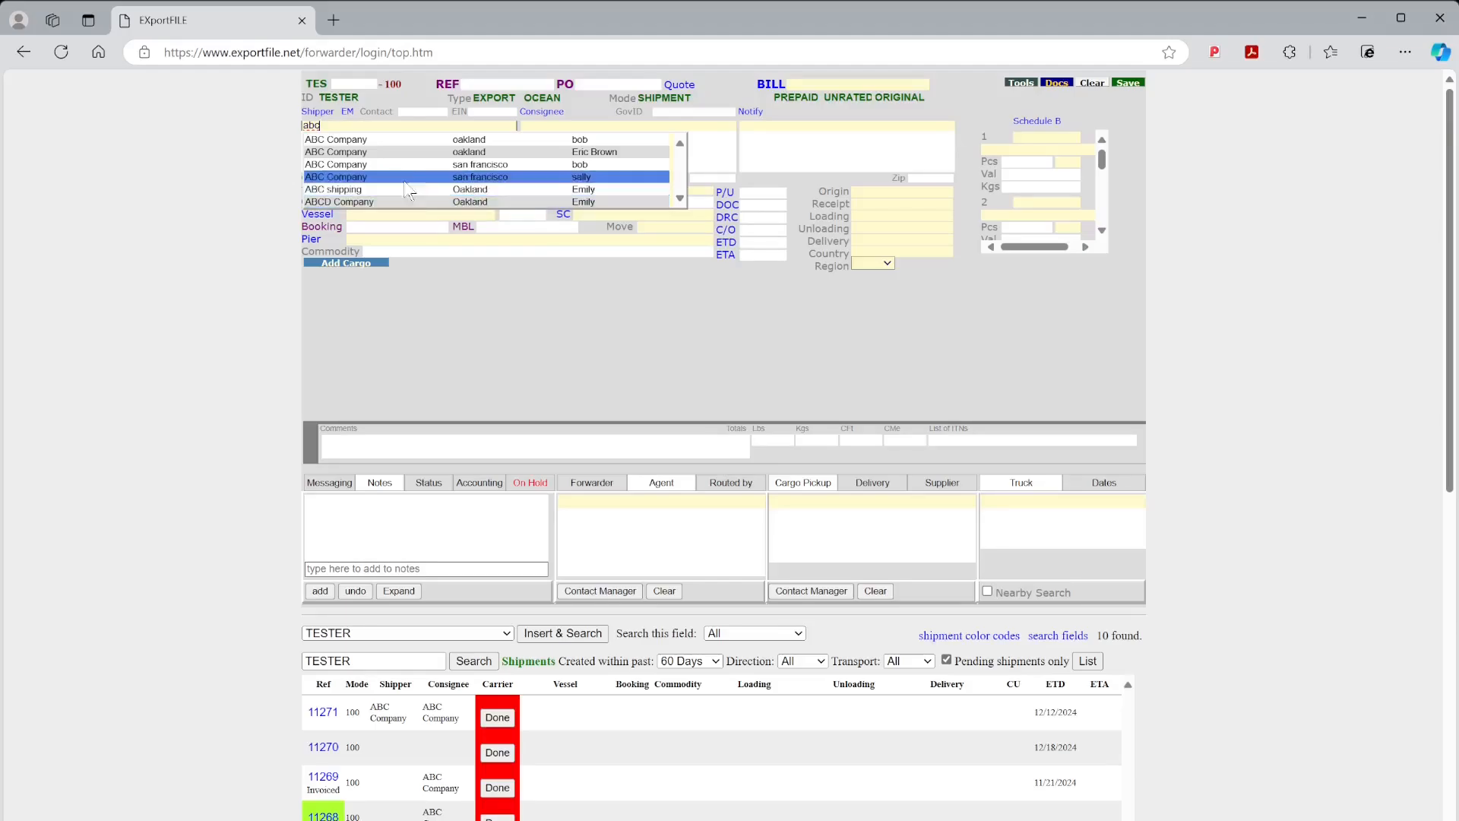
click(401, 180)
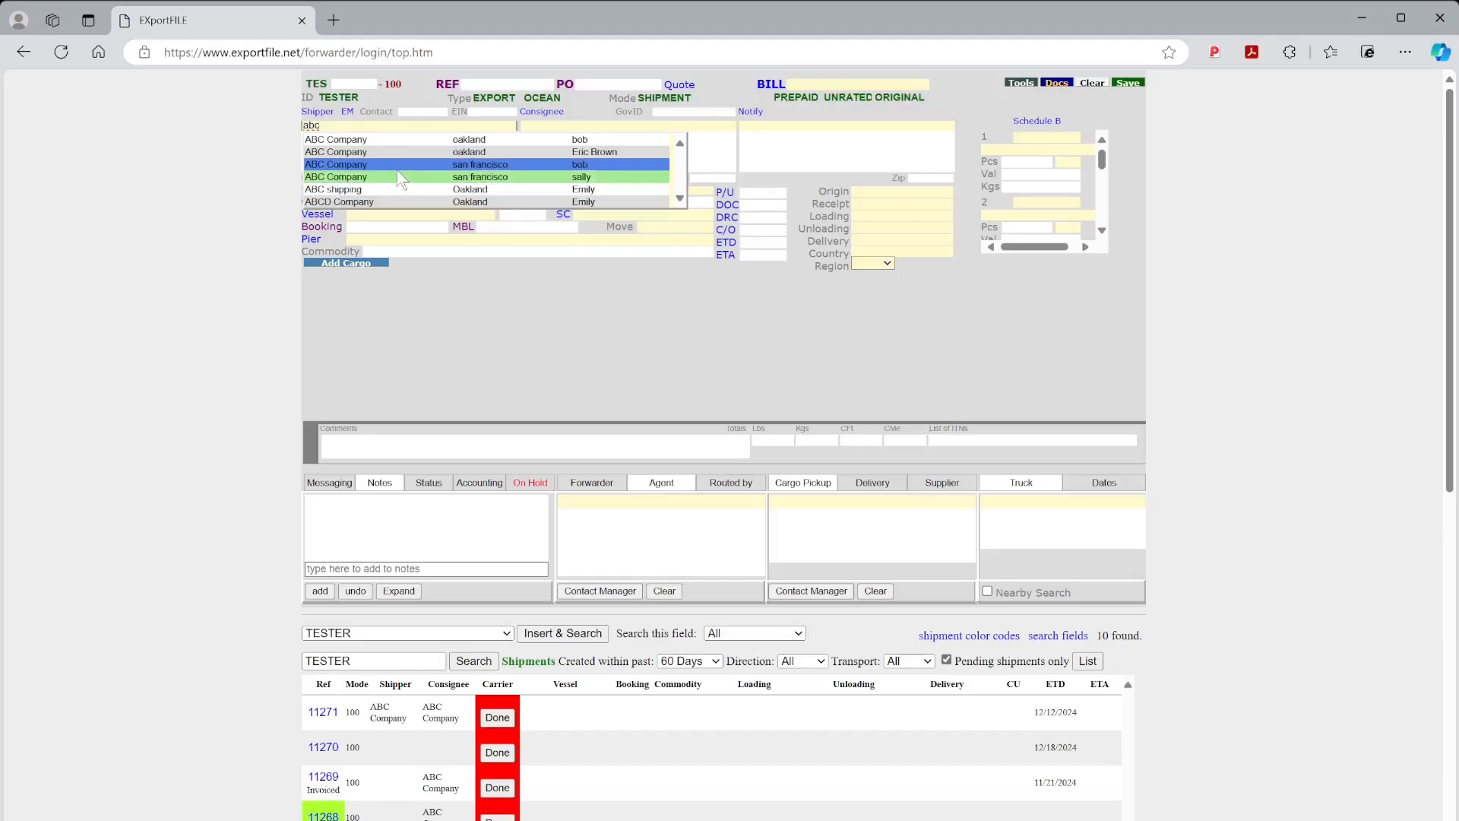
click(398, 178)
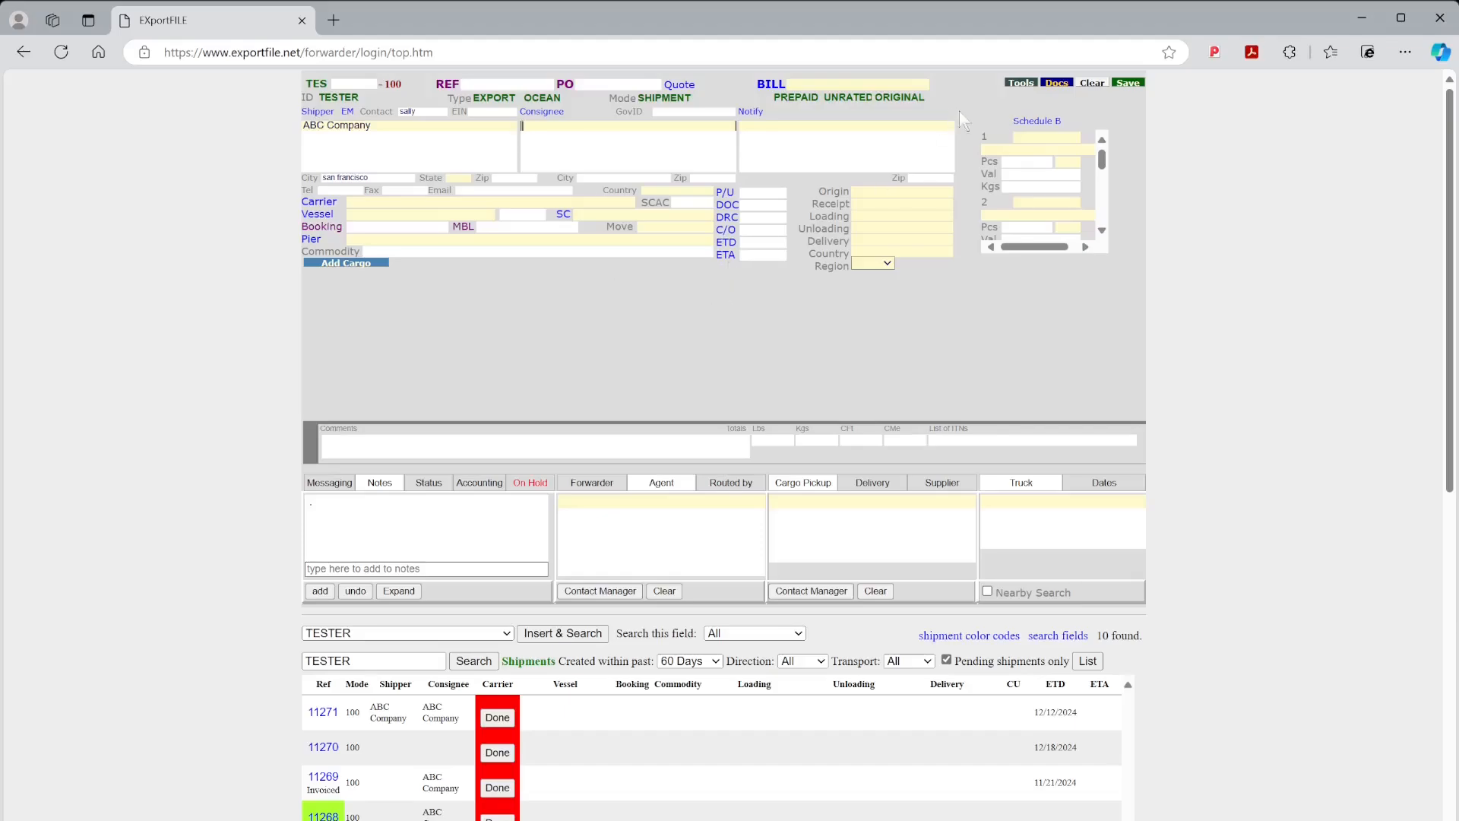
- Reopen the setup area to review the externaltester client user's contact connection and permissions, and exit it again
click(1019, 85)
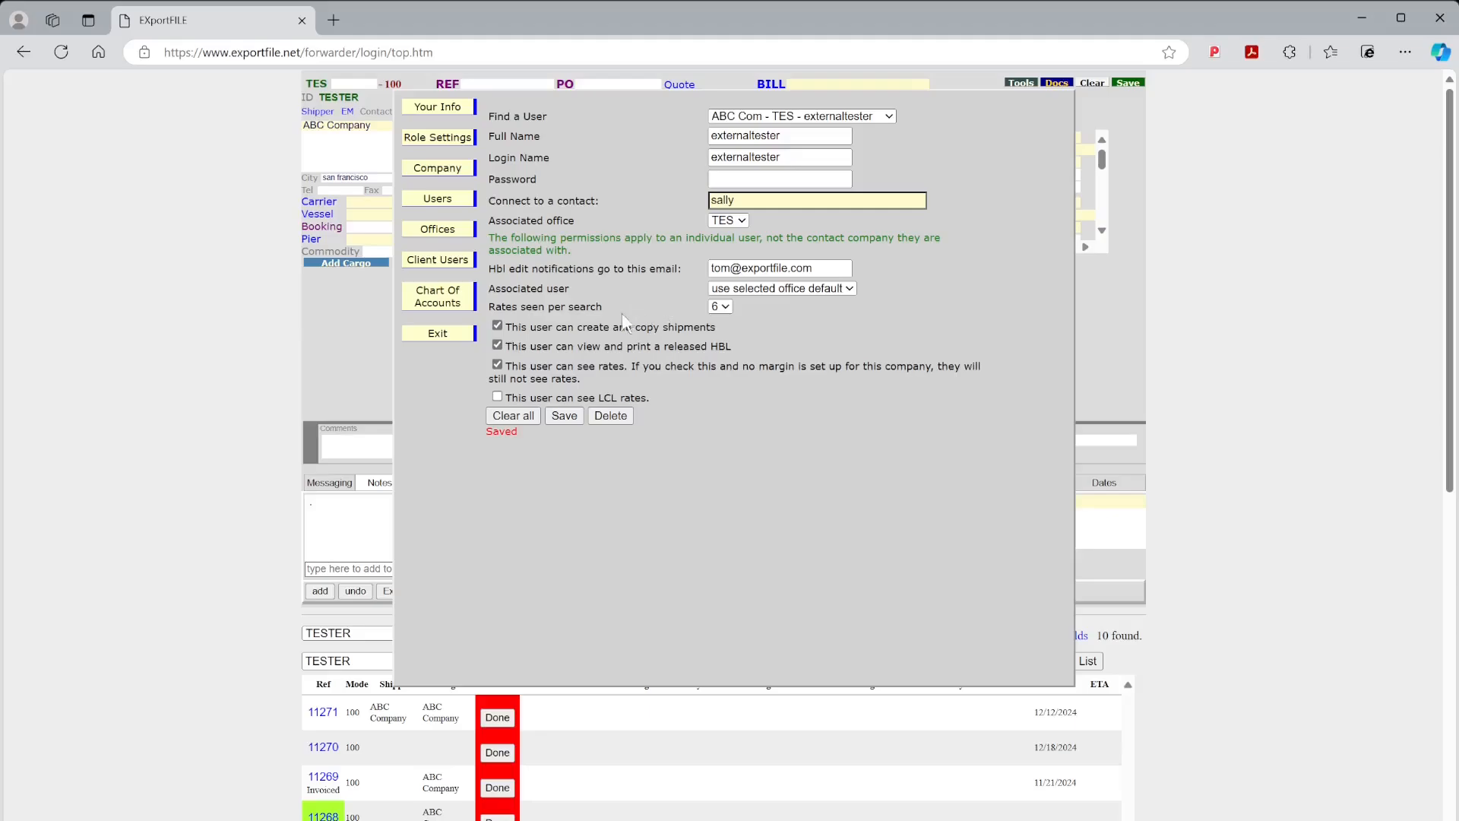
click(436, 334)
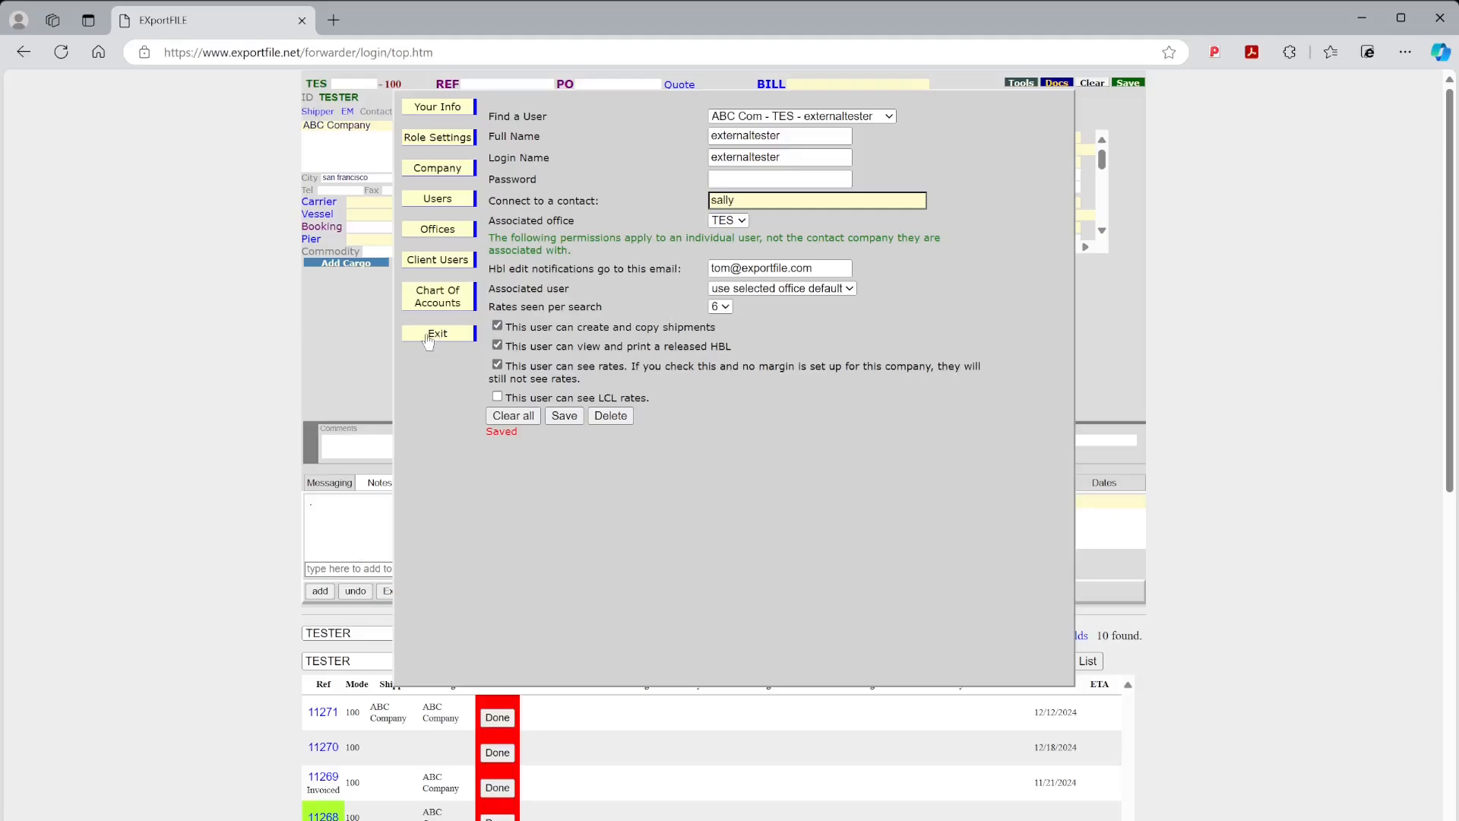